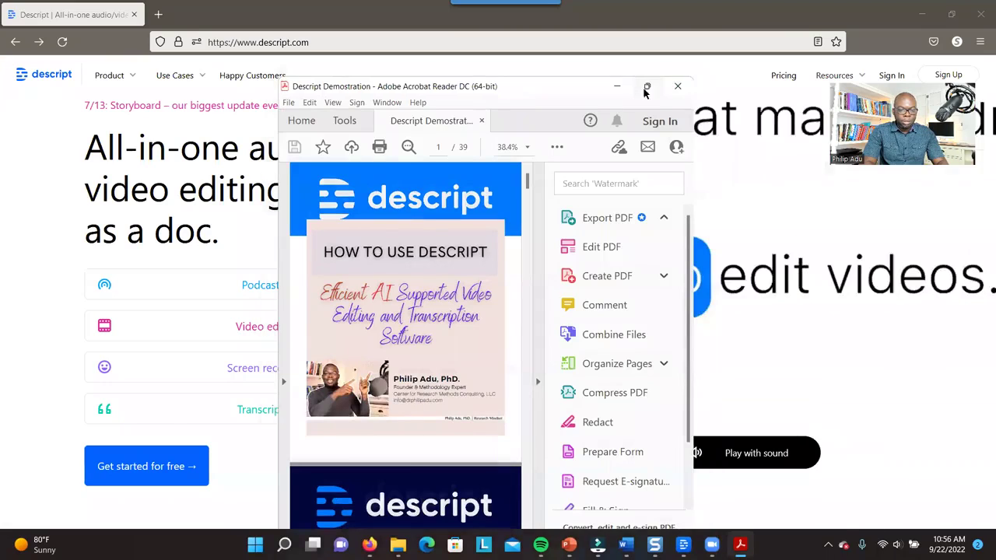
# Step: Look through the first five pages of the Descript demonstration PDF at full window size to examine what the software offers
pyautogui.press('super+Up')
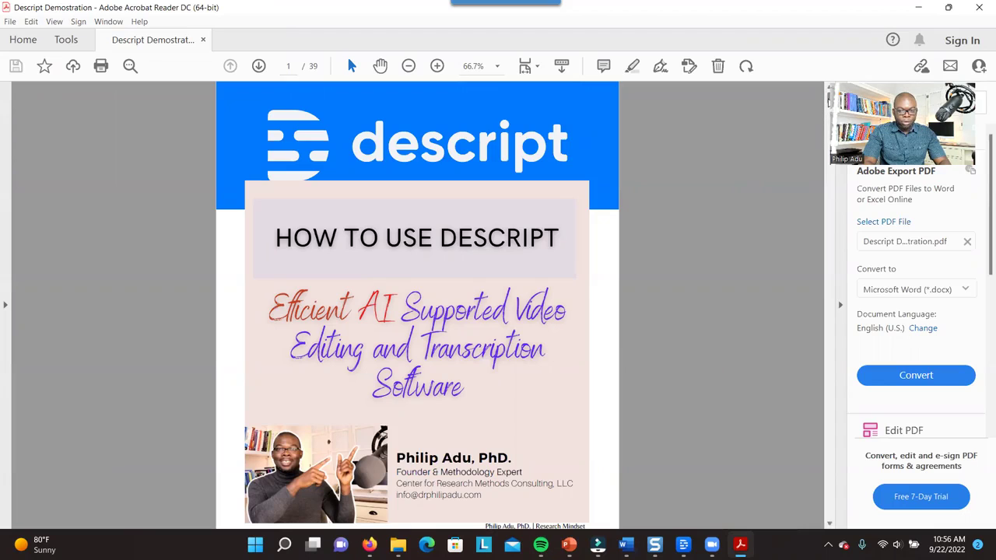
pyautogui.scroll(-10, 417, 303)
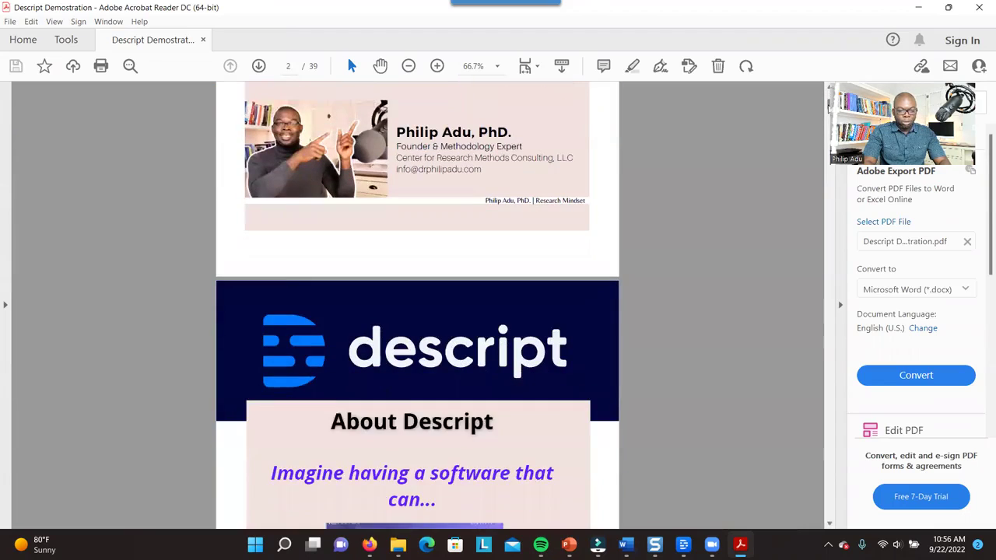
pyautogui.scroll(-10, 417, 303)
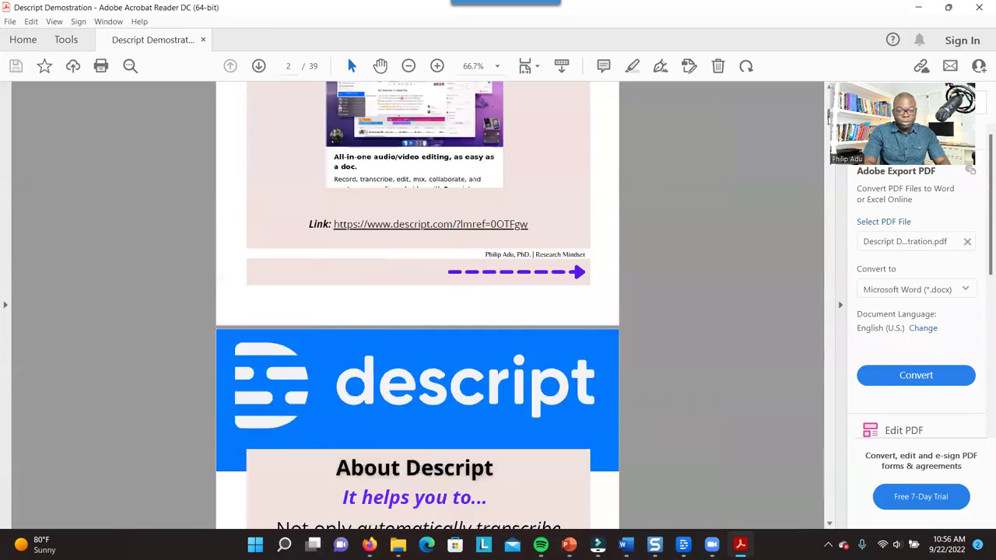
pyautogui.scroll(-3, 417, 303)
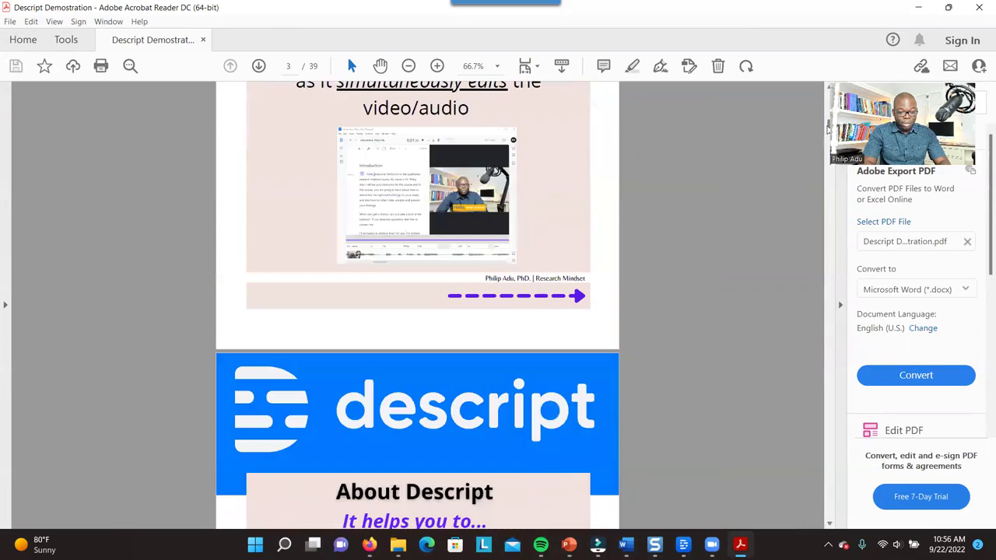
pyautogui.scroll(-4, 827, 134)
pyautogui.scroll(-1, 827, 135)
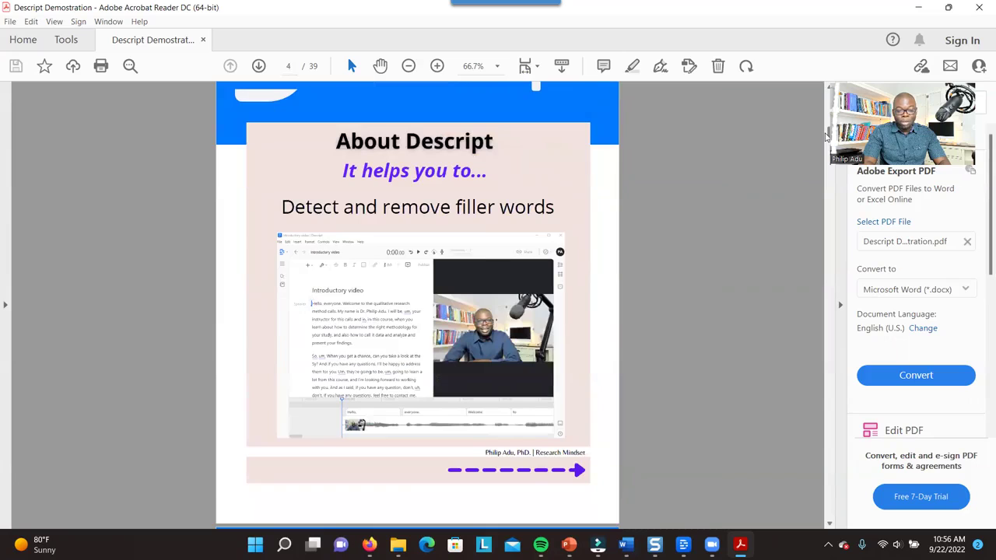
pyautogui.scroll(-5, 826, 133)
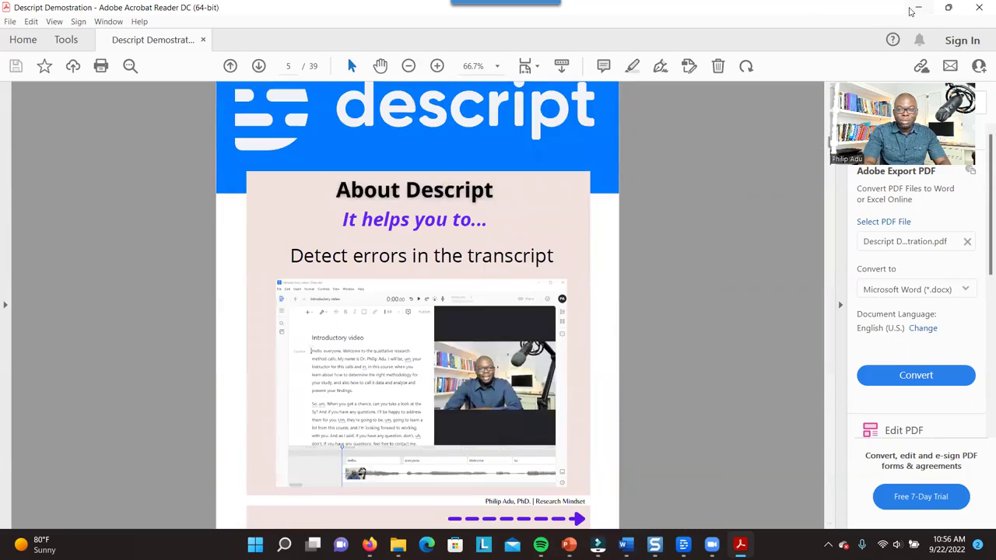
pyautogui.click(916, 11)
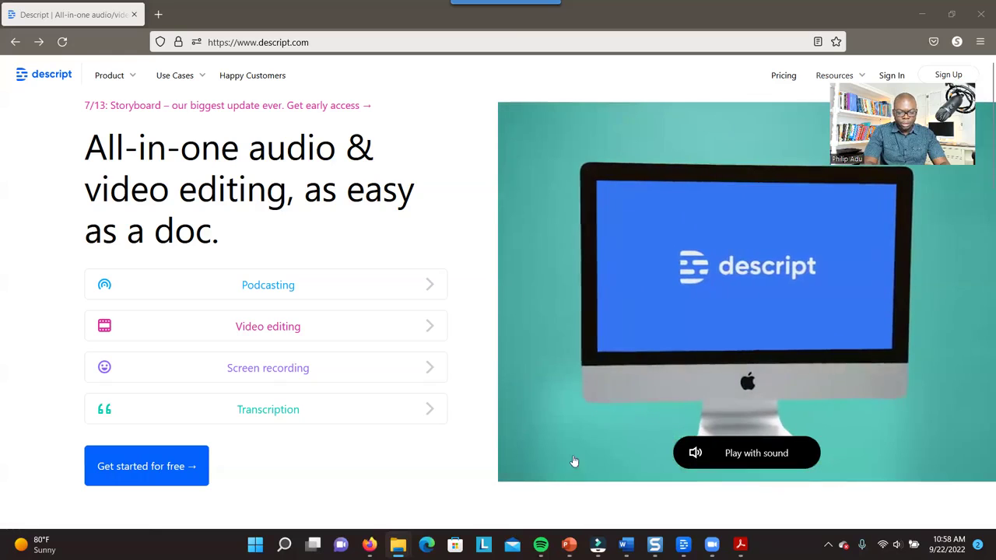
# Step: Switch to Descript's Drive View and open the setup for a new screen video recording
pyautogui.click(919, 8)
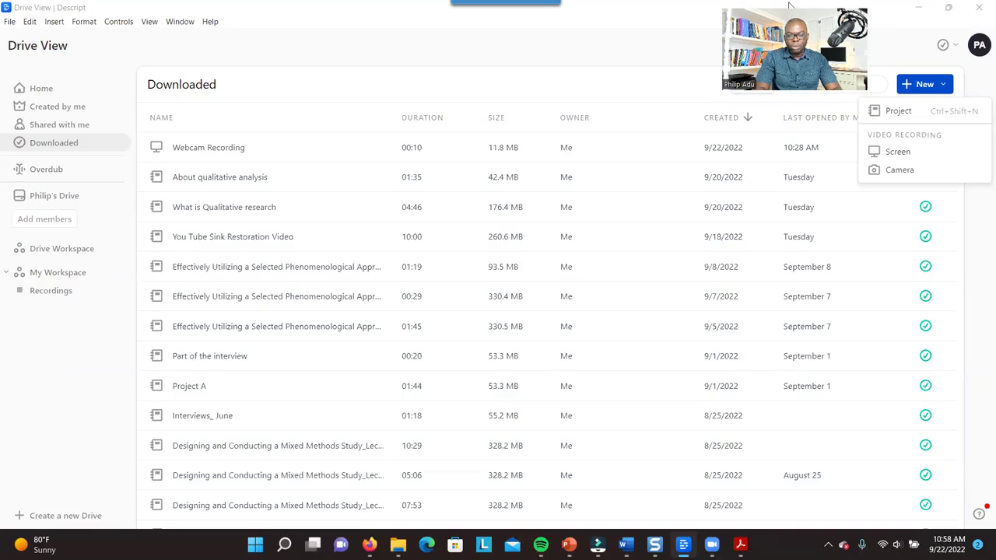
pyautogui.click(916, 91)
pyautogui.click(920, 89)
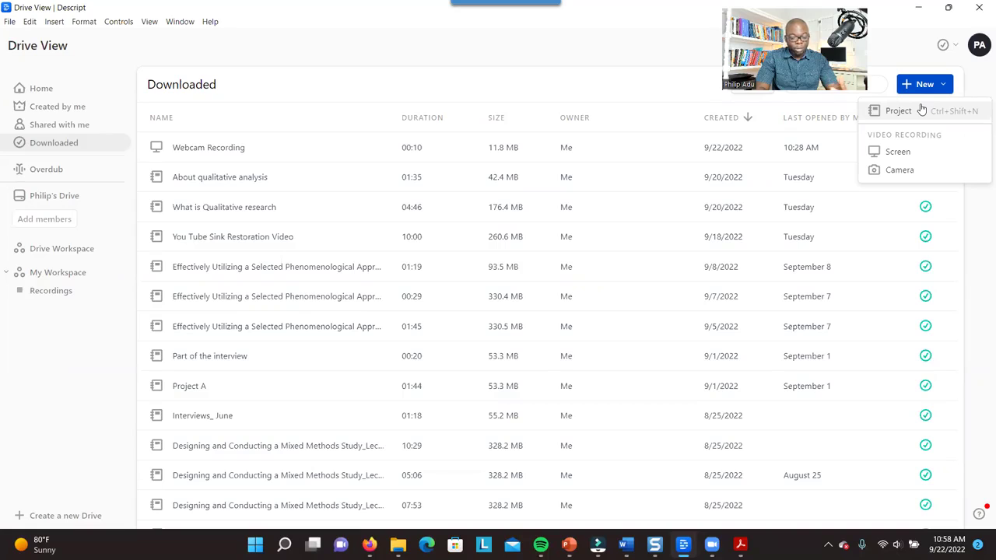
pyautogui.click(911, 155)
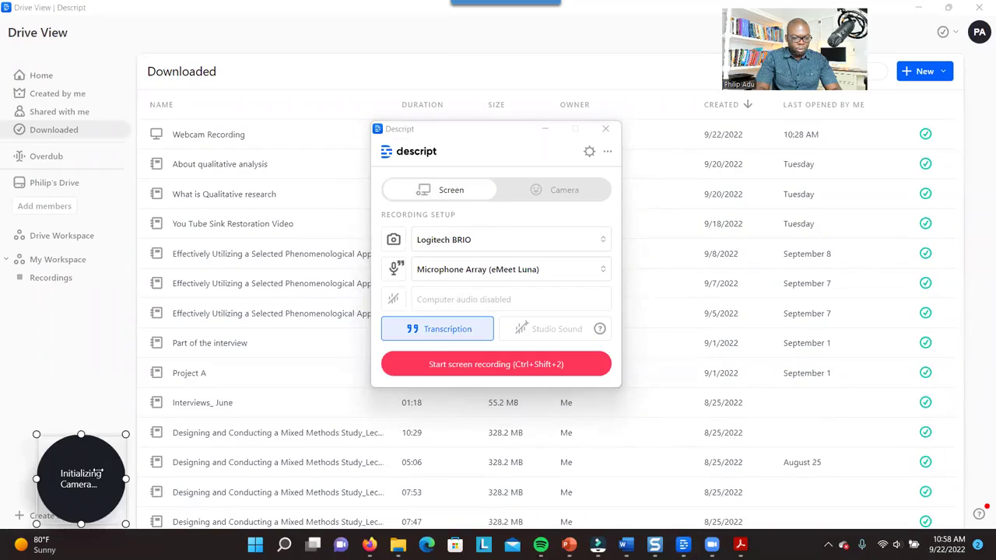
pyautogui.moveTo(89, 486)
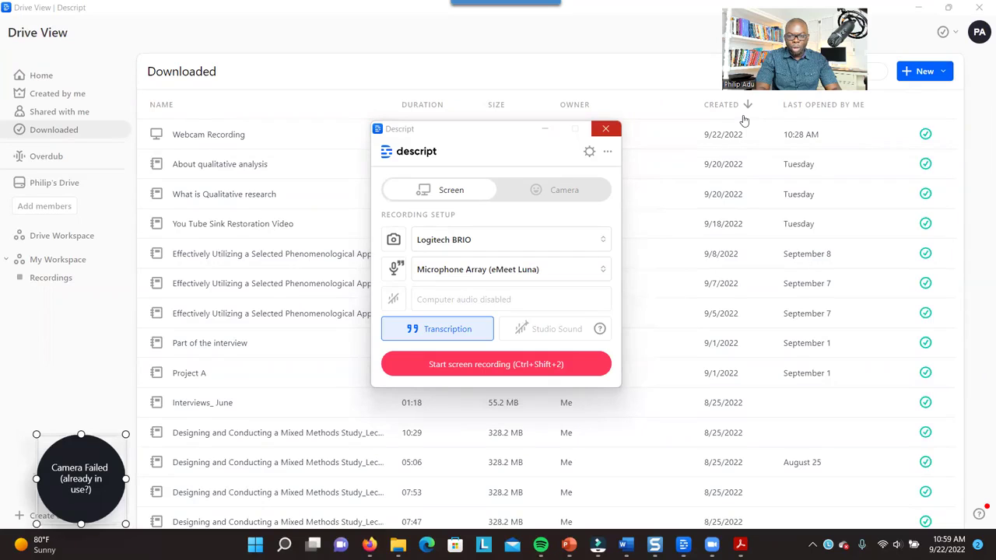
# Step: Keep the recorder in Screen mode, move the circular webcam preview higher up, and make a screen recording with transcription
pyautogui.click(564, 190)
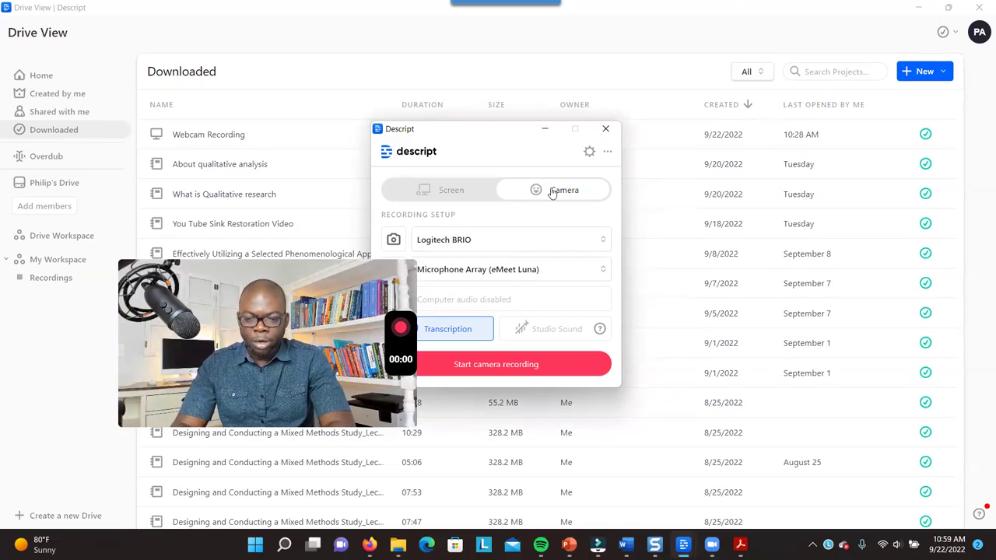
pyautogui.click(460, 199)
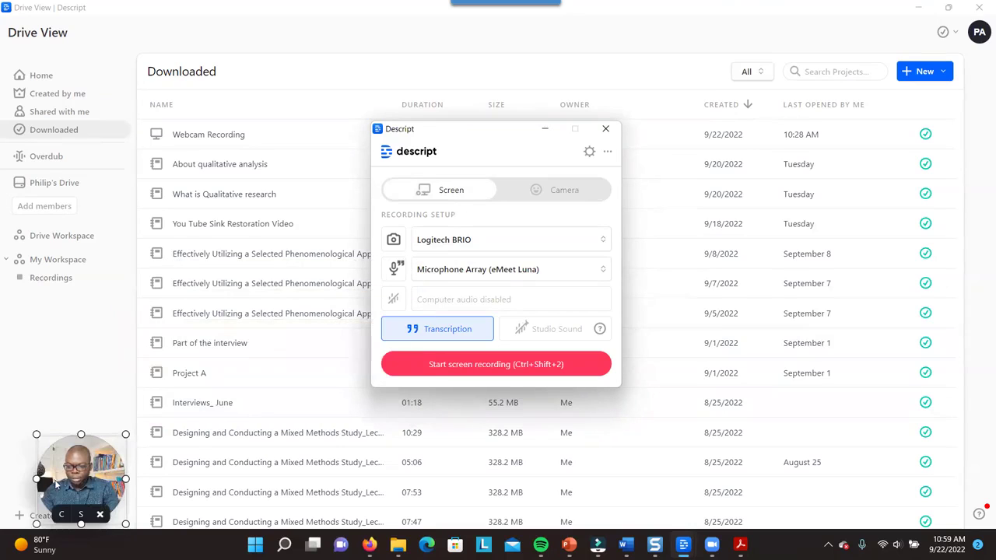
pyautogui.click(90, 477)
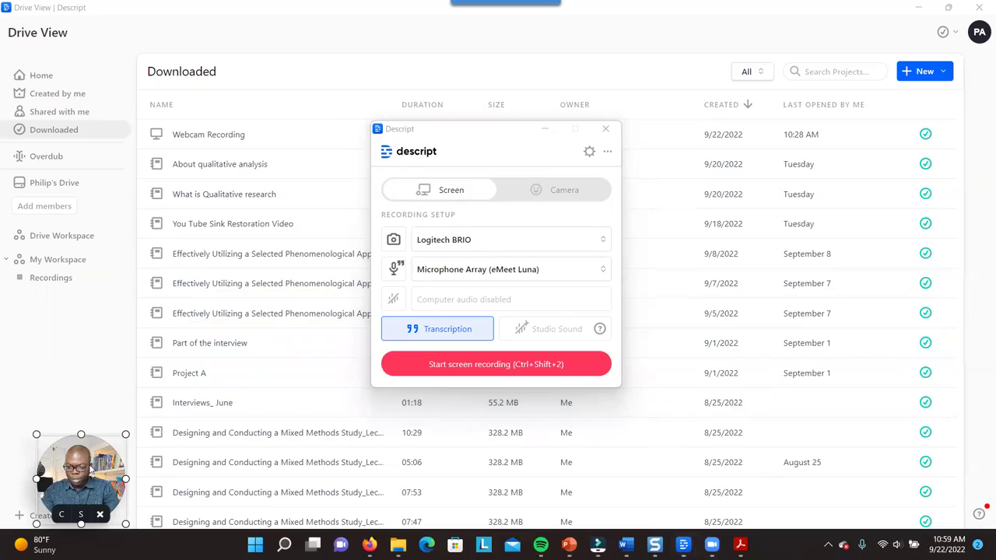
pyautogui.moveTo(91, 466); pyautogui.dragTo(71, 369)
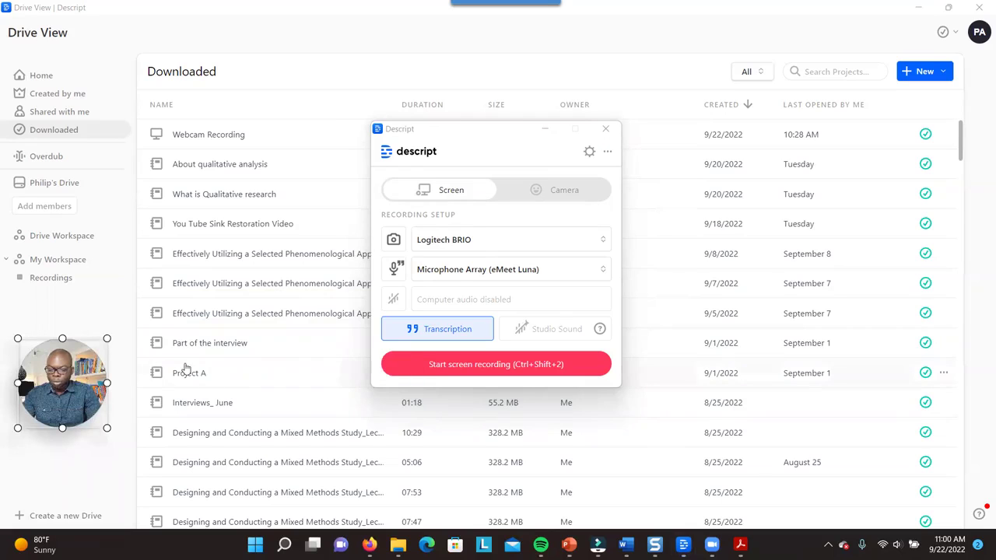
pyautogui.moveTo(44, 387)
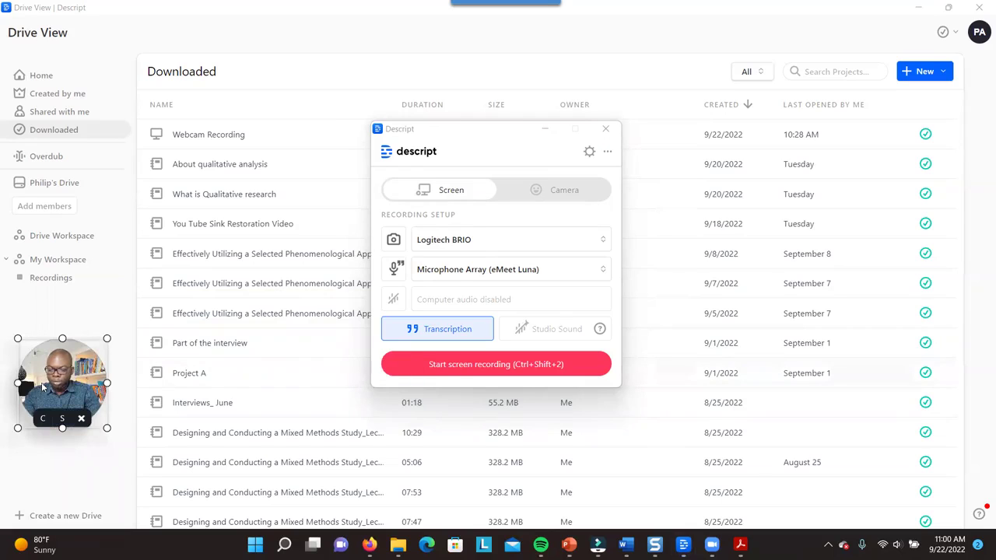
pyautogui.click(453, 366)
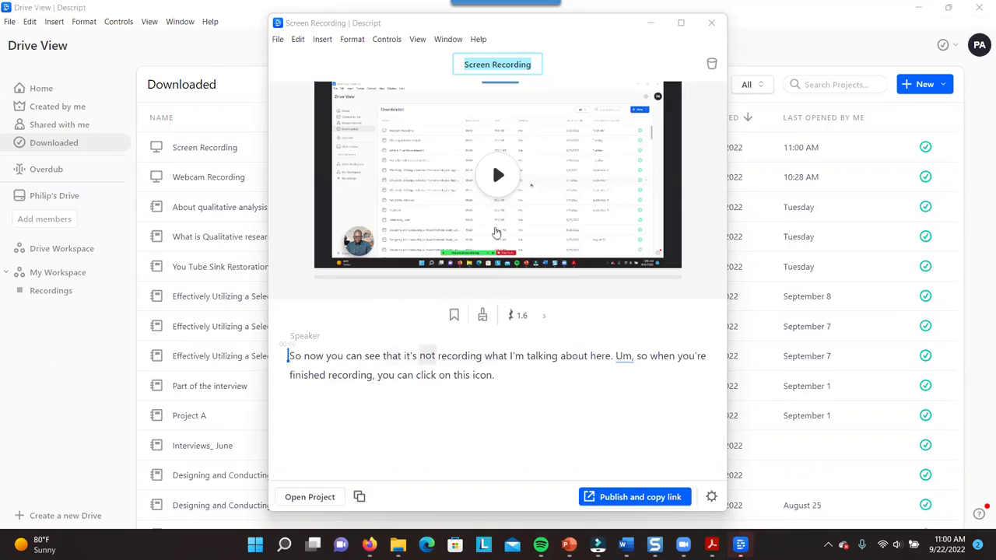
# Step: Play back the new screen recording, then remove the filler word "Um" from its transcript
pyautogui.click(492, 194)
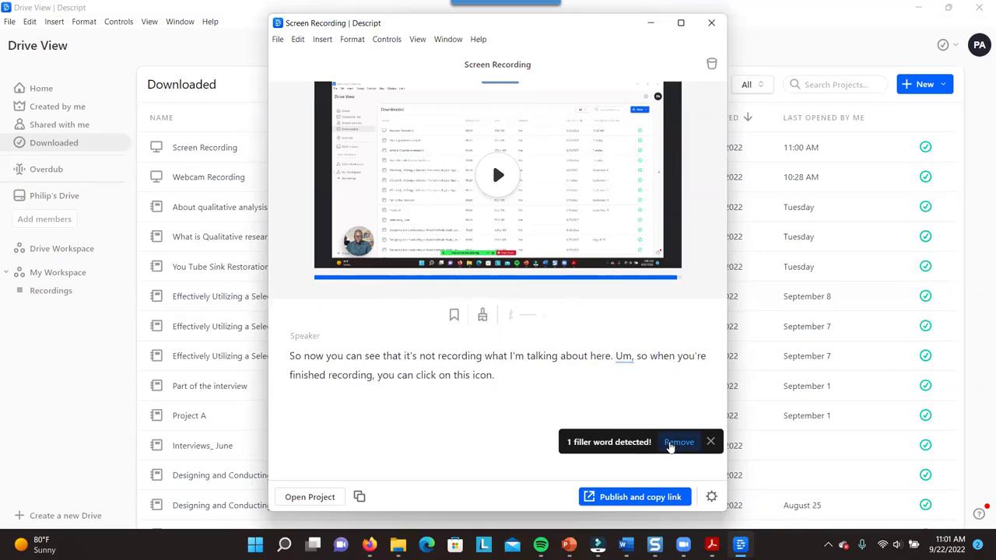
pyautogui.click(677, 441)
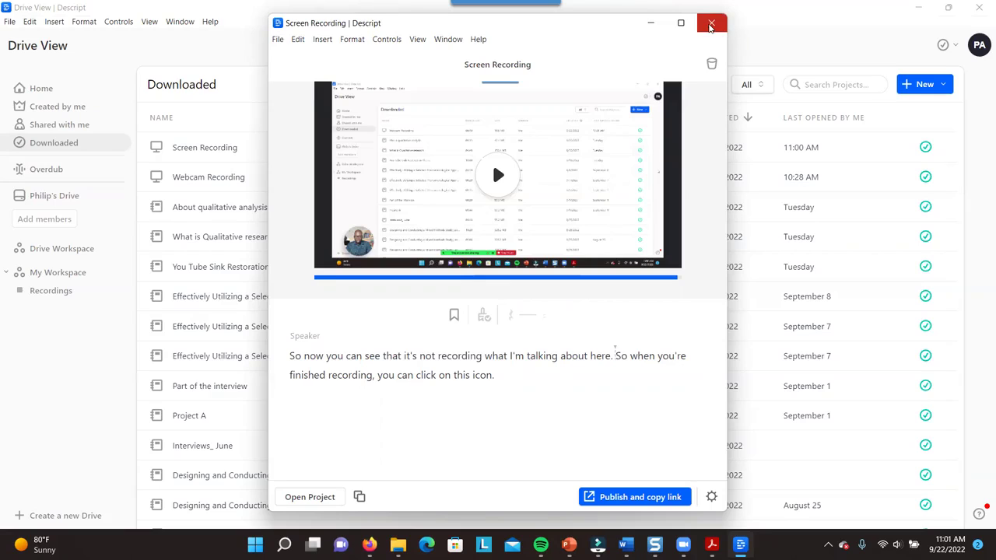
pyautogui.click(711, 25)
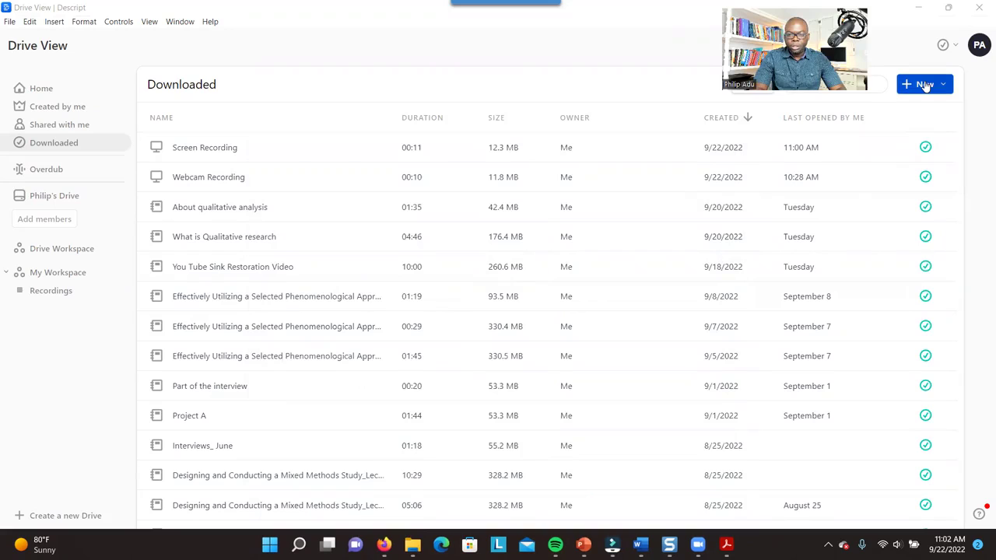
# Step: Create a new project named "Project 7" in My Workspace
pyautogui.click(925, 84)
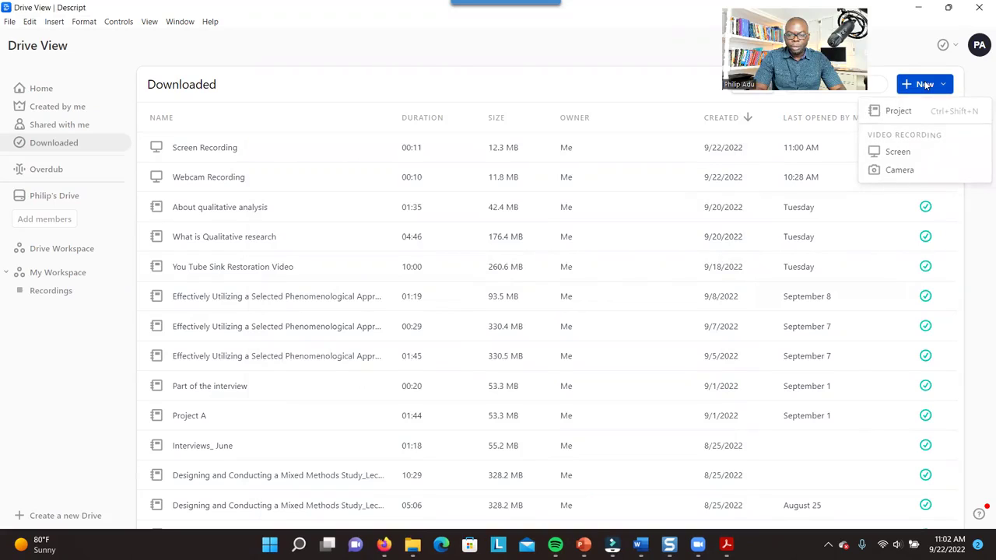
pyautogui.click(897, 113)
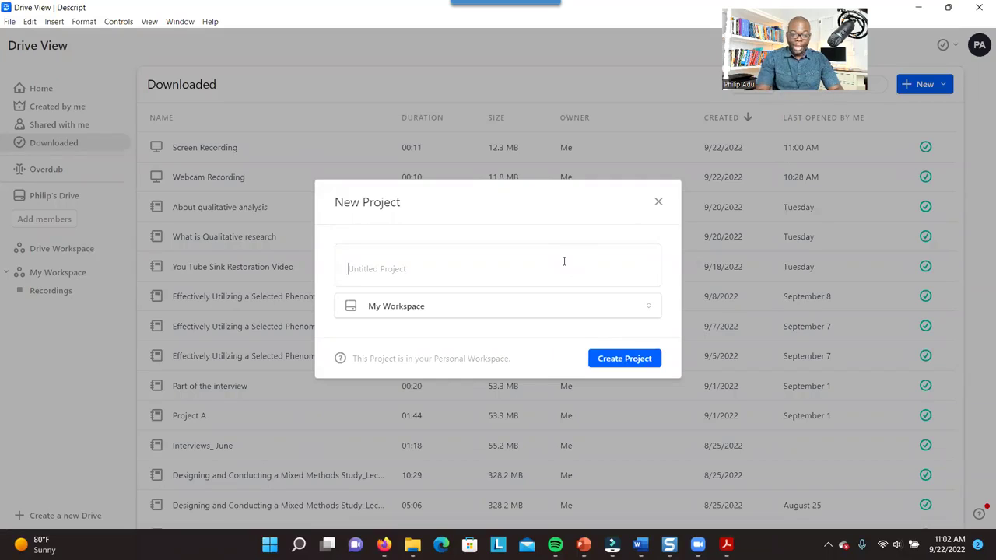
pyautogui.write('Project 7')
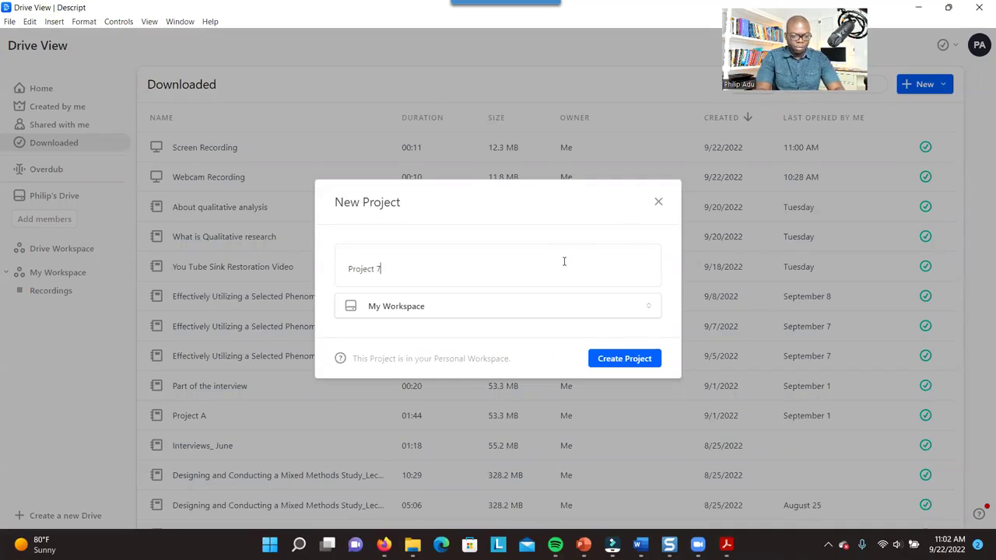
pyautogui.click(628, 358)
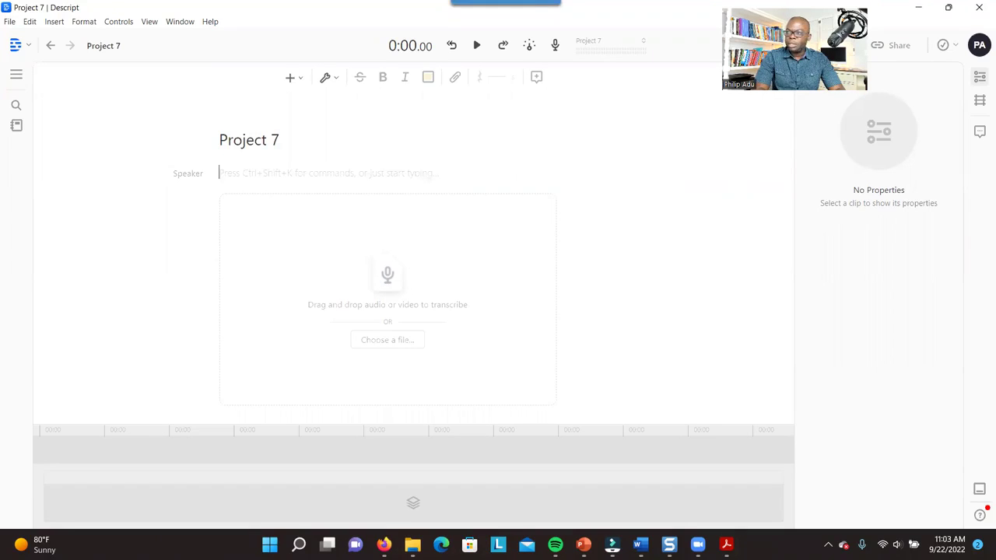
# Step: Import the video "What is qualitative research_unedited.mp4" into Project 7 and have it transcribed in English
pyautogui.press('super+e')
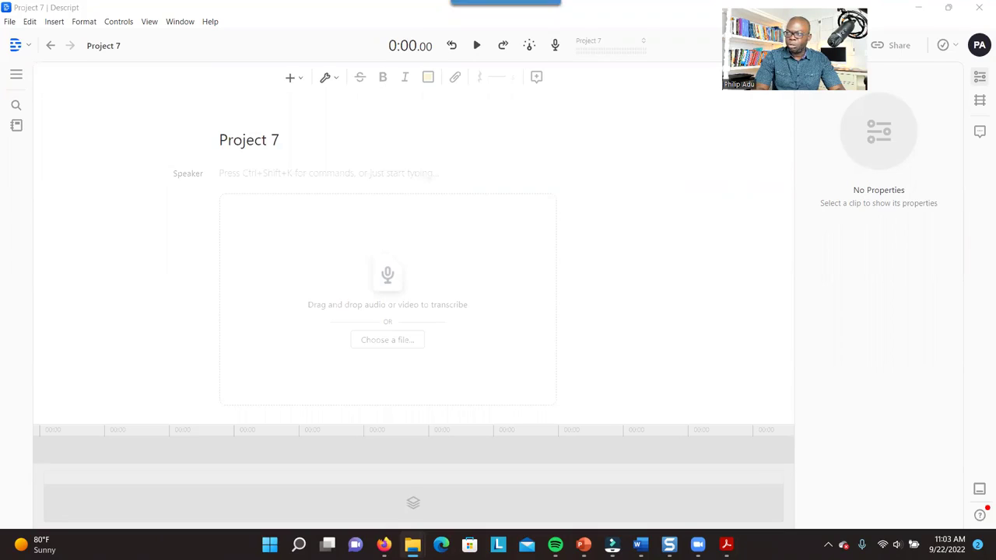
pyautogui.moveTo(995, 194); pyautogui.dragTo(391, 275)
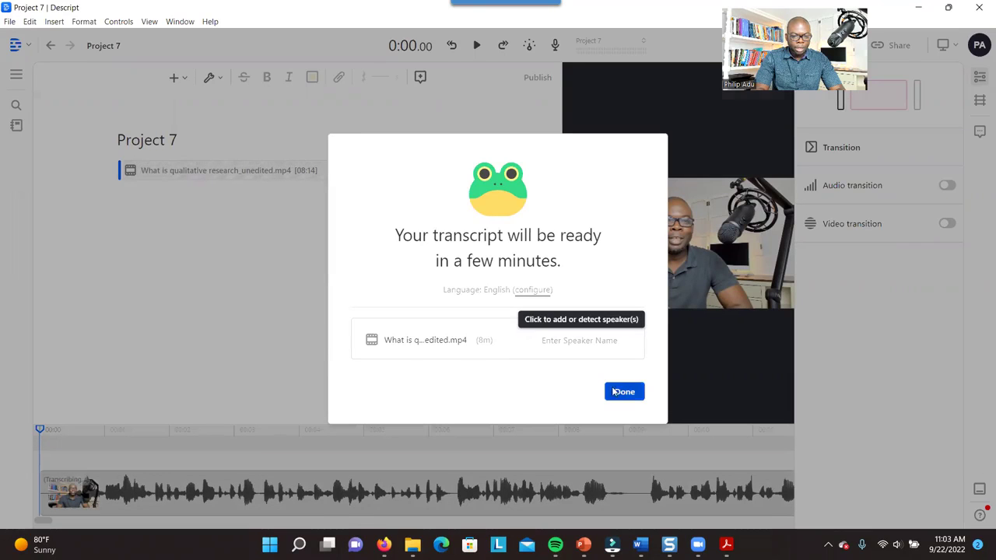
pyautogui.click(613, 392)
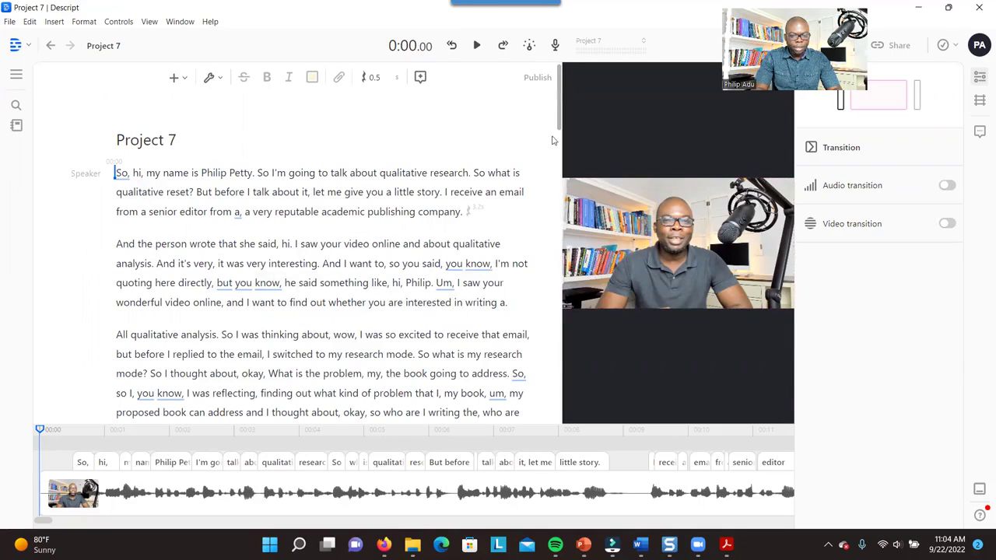
# Step: Examine the Project 7 transcript and list its filler words with the Remove filler words tool, without applying the deletion
pyautogui.scroll(-3, 557, 144)
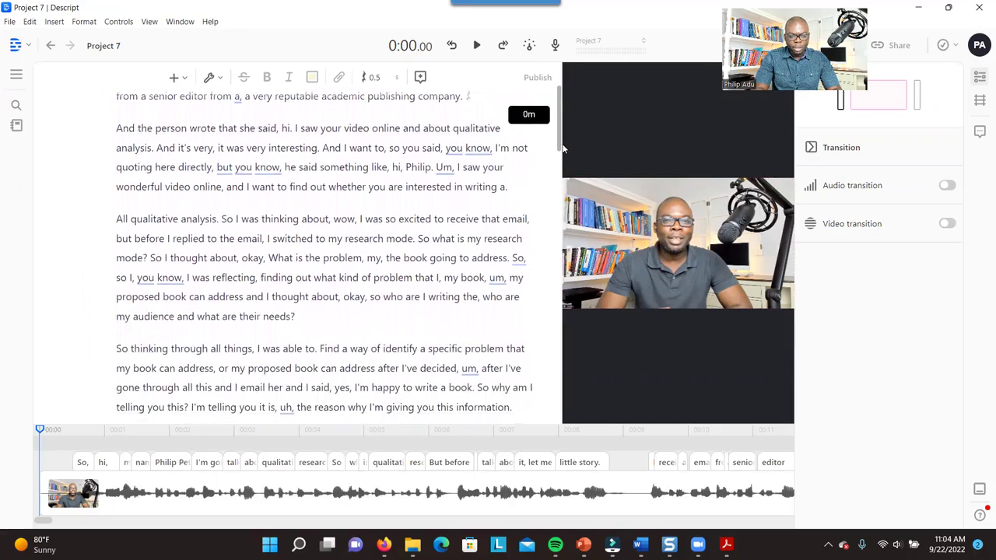
pyautogui.scroll(2, 564, 148)
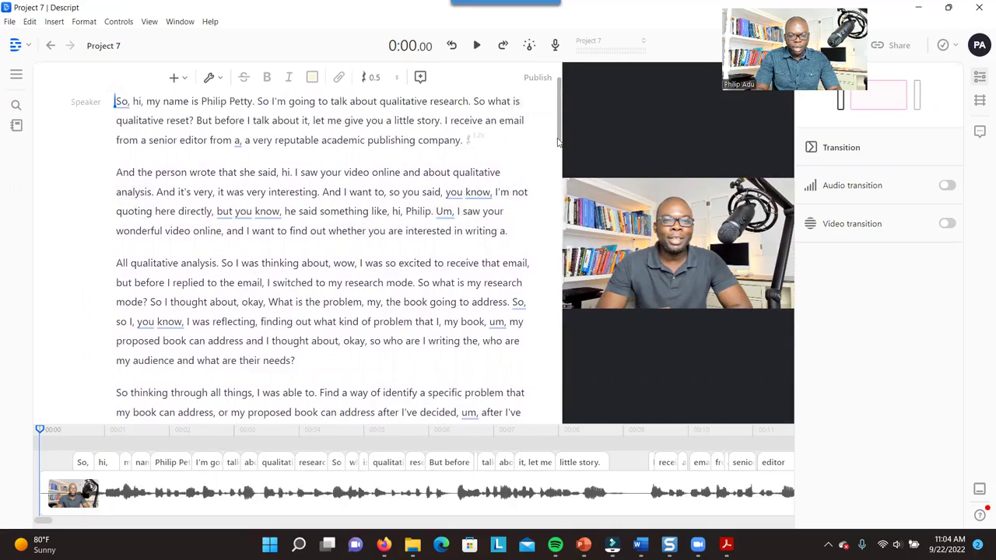
pyautogui.scroll(-4, 558, 142)
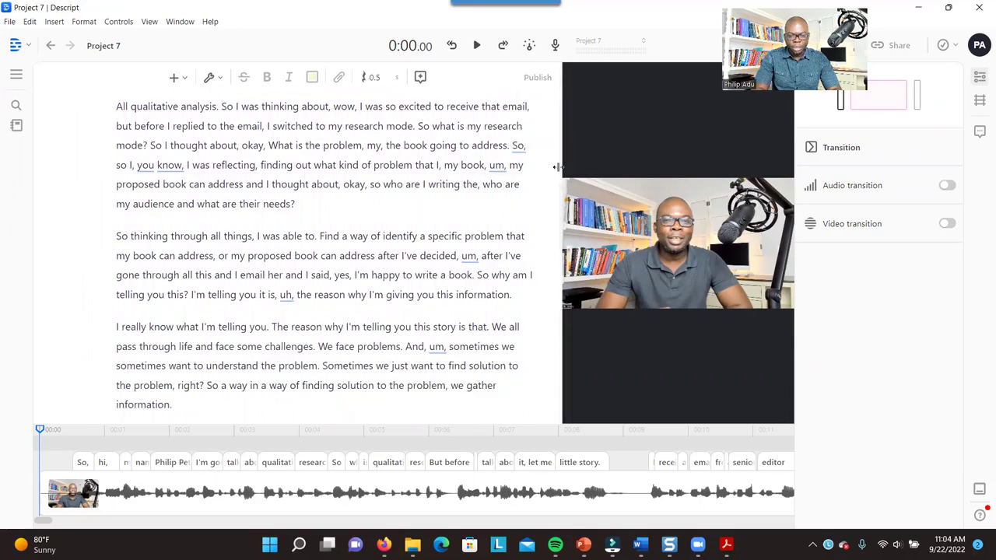
pyautogui.moveTo(558, 166); pyautogui.dragTo(558, 126)
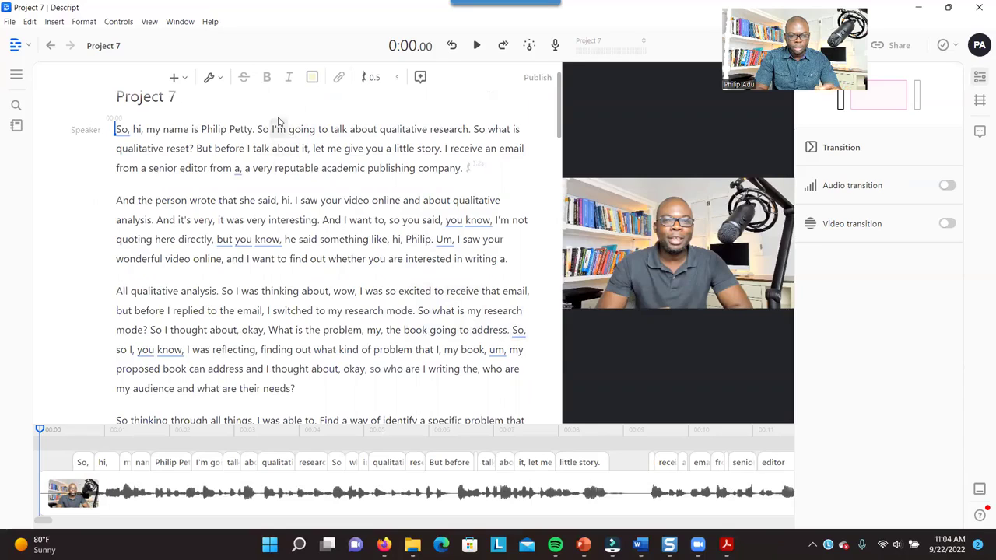
pyautogui.click(220, 81)
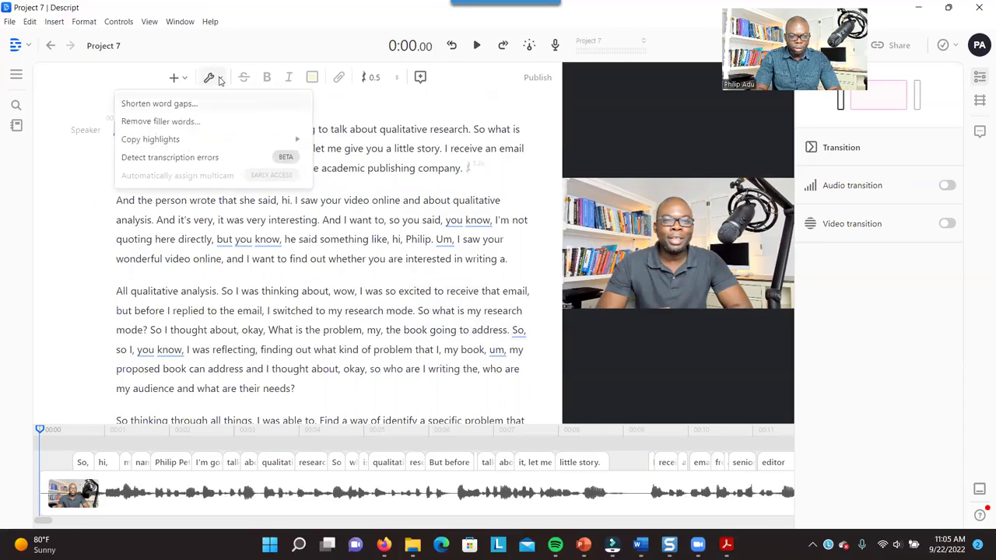
pyautogui.click(210, 122)
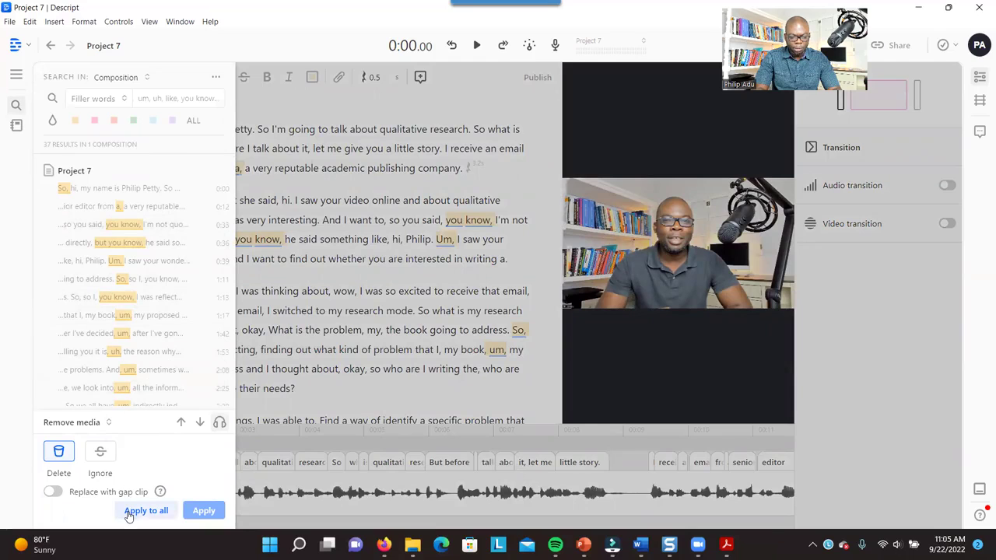
pyautogui.press('Escape')
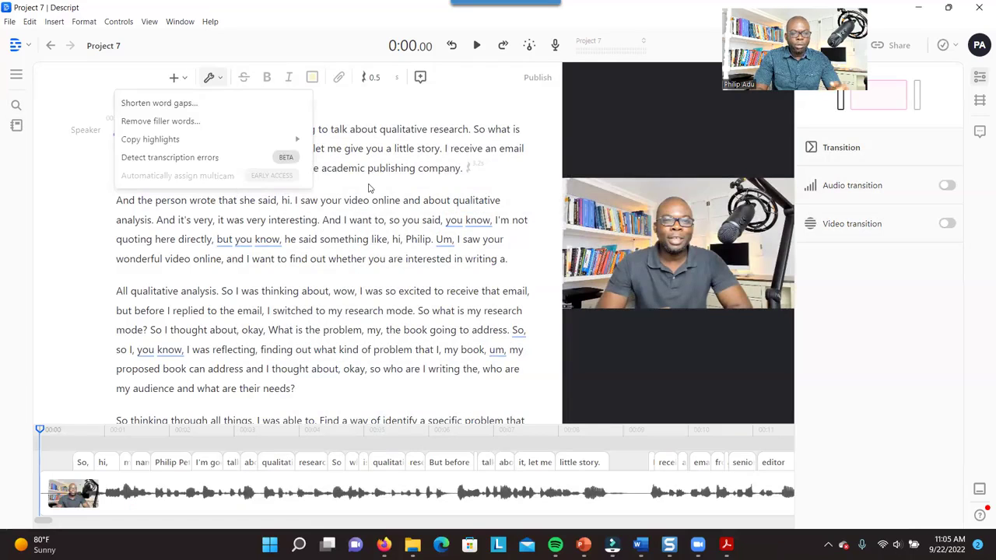
pyautogui.press('Escape')
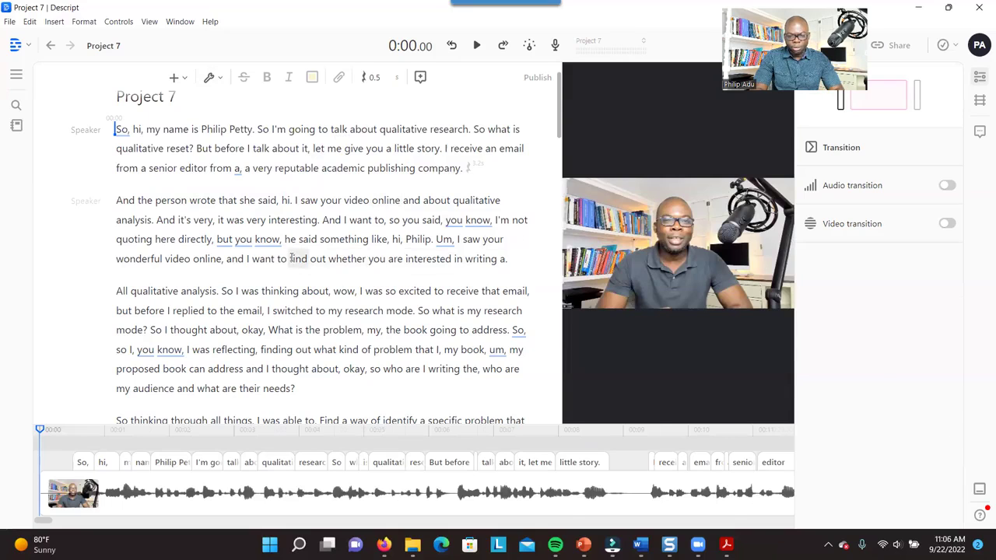
# Step: Correct the misheard surname in the transcript's opening sentence to the speaker's actual surname
pyautogui.click(342, 148)
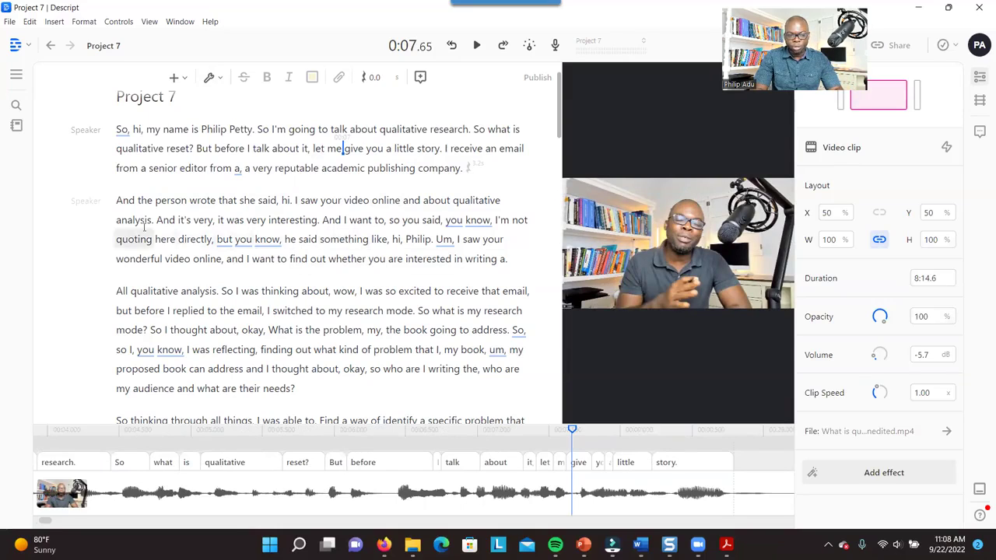
pyautogui.doubleClick(233, 129)
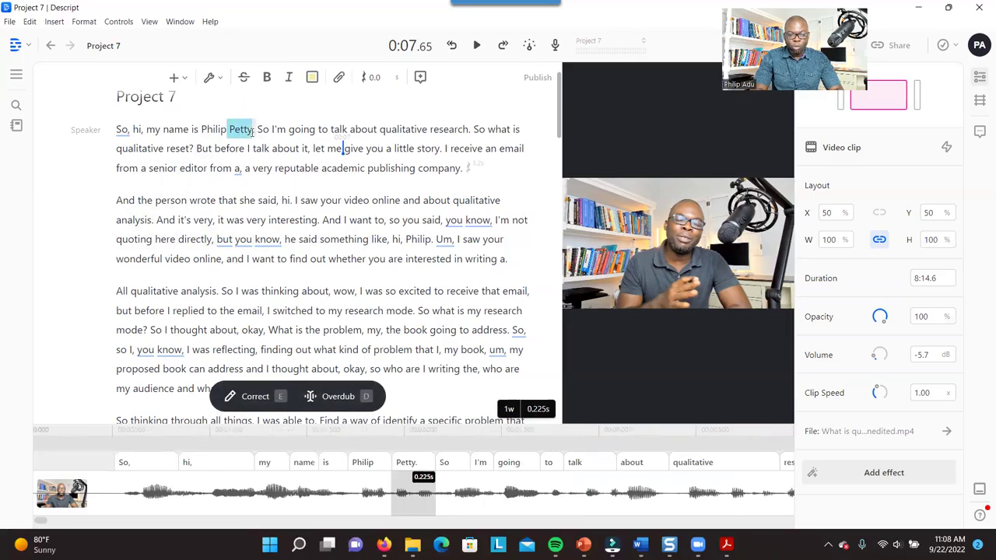
pyautogui.click(246, 396)
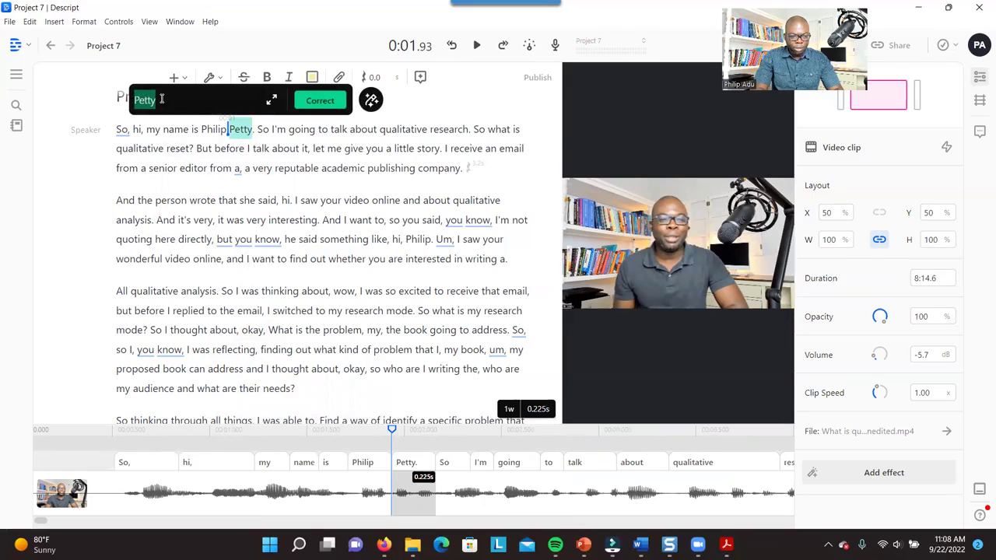
pyautogui.write('Adu')
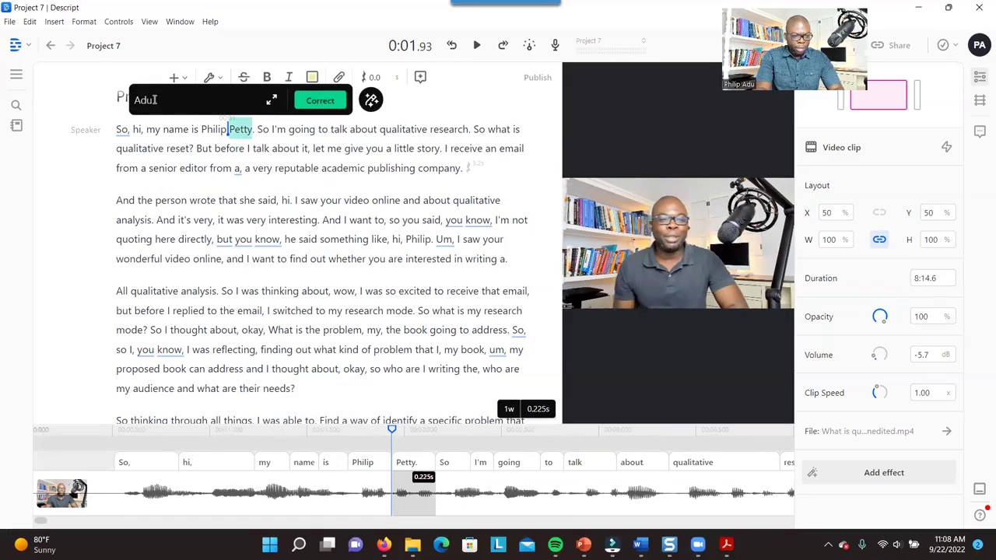
pyautogui.click(330, 100)
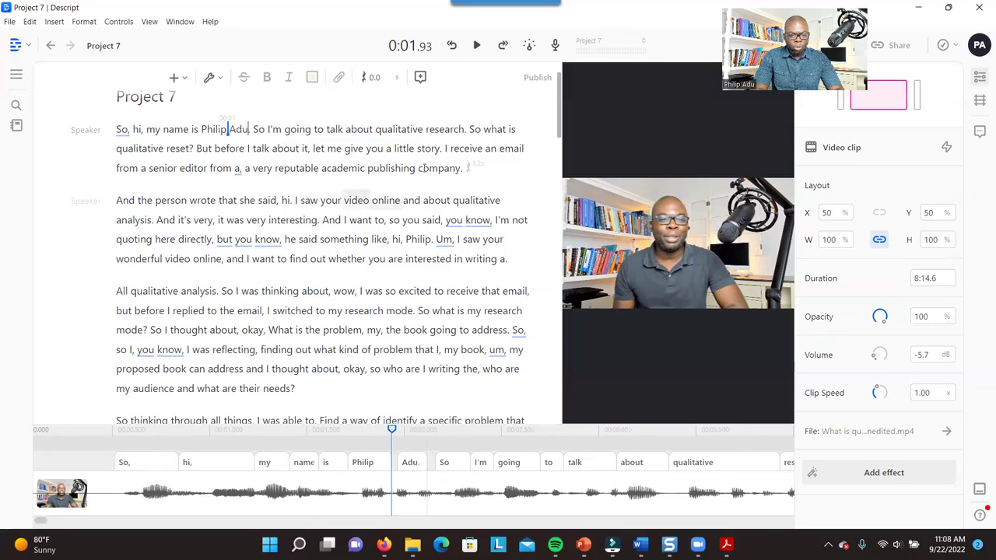
# Step: Delete the sentence "I receive an email from a senior editor from a, a very reputable academic publishing company." from the transcript
pyautogui.moveTo(443, 148); pyautogui.dragTo(466, 167)
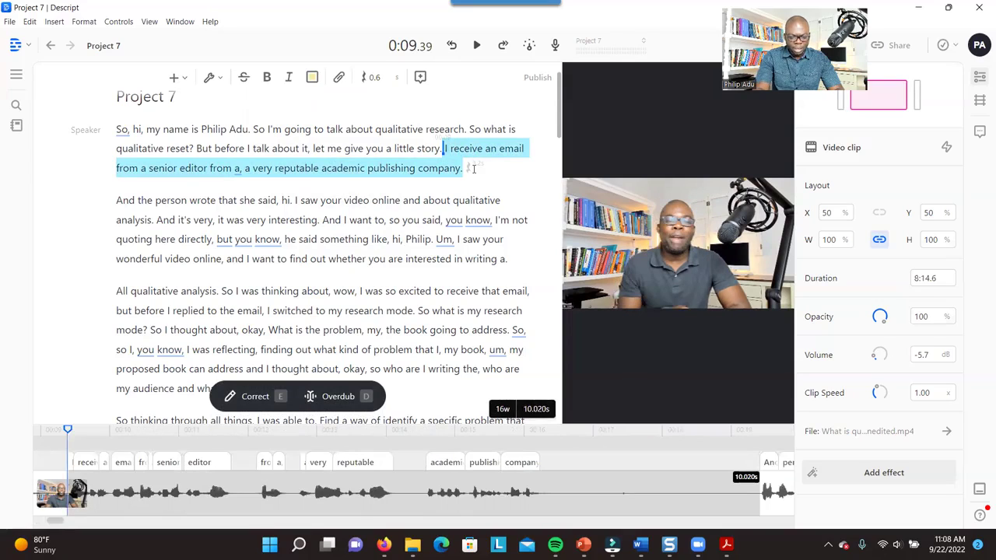
pyautogui.press('BackSpace')
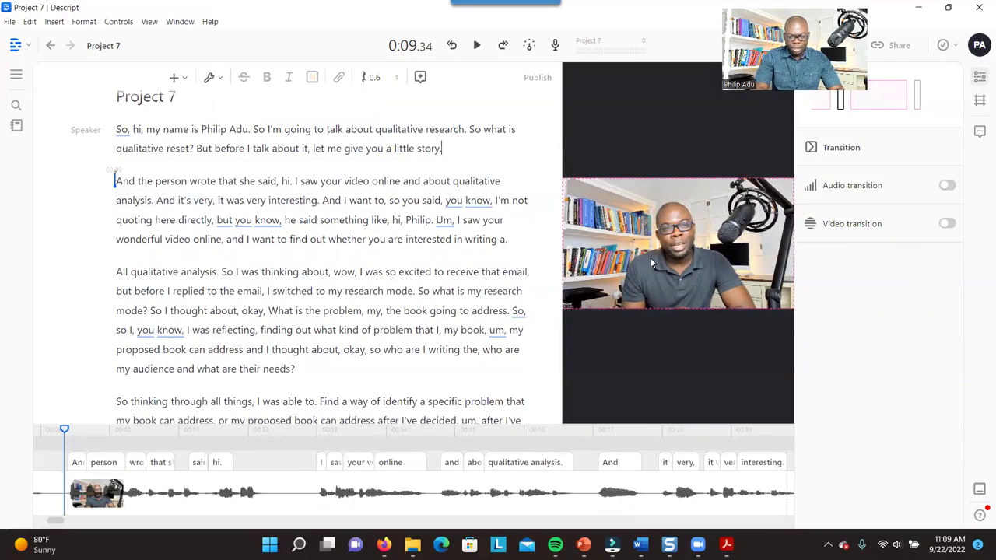
# Step: Select the words "I saw your" on the timeline and in the transcript to compare them, then clear the selection
pyautogui.click(390, 462)
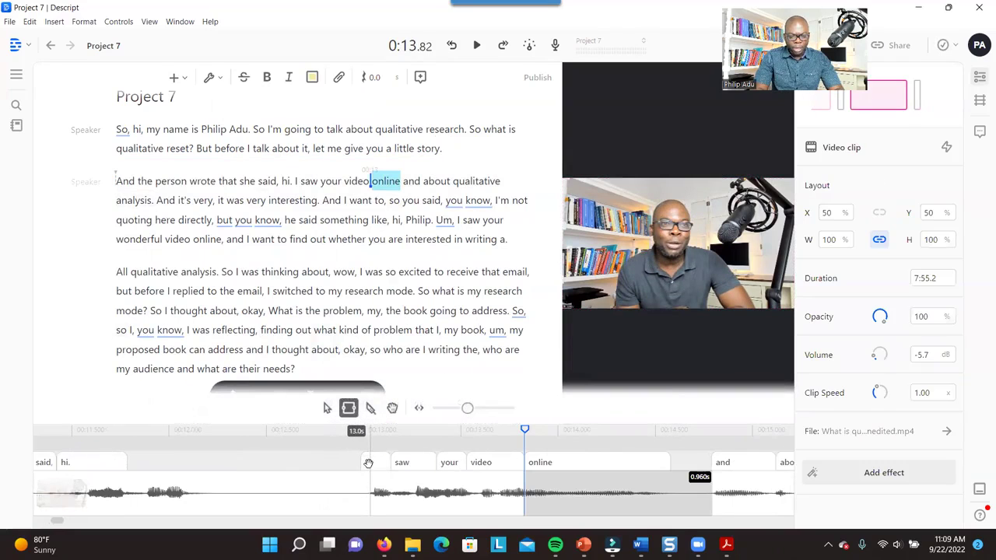
pyautogui.moveTo(369, 463); pyautogui.dragTo(478, 463)
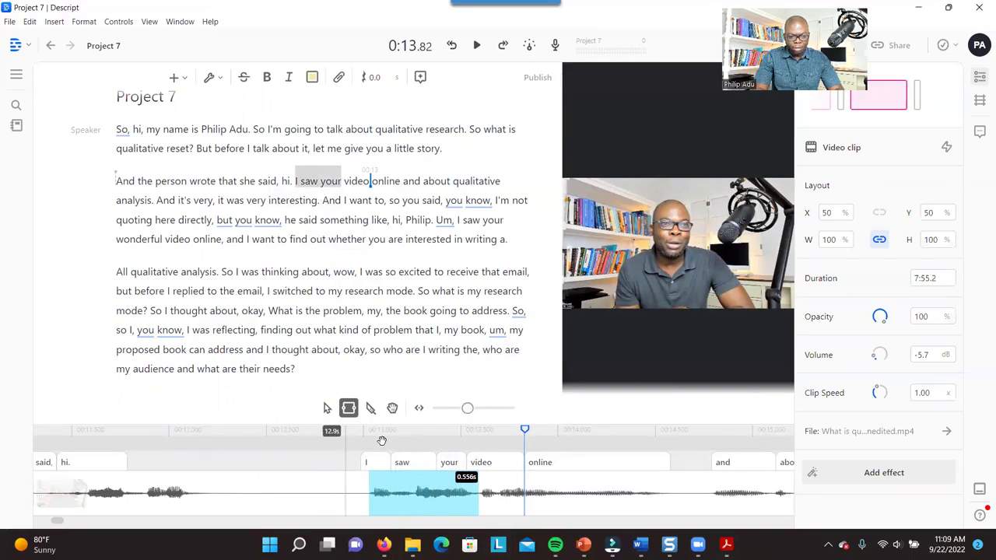
pyautogui.moveTo(342, 181); pyautogui.dragTo(293, 181)
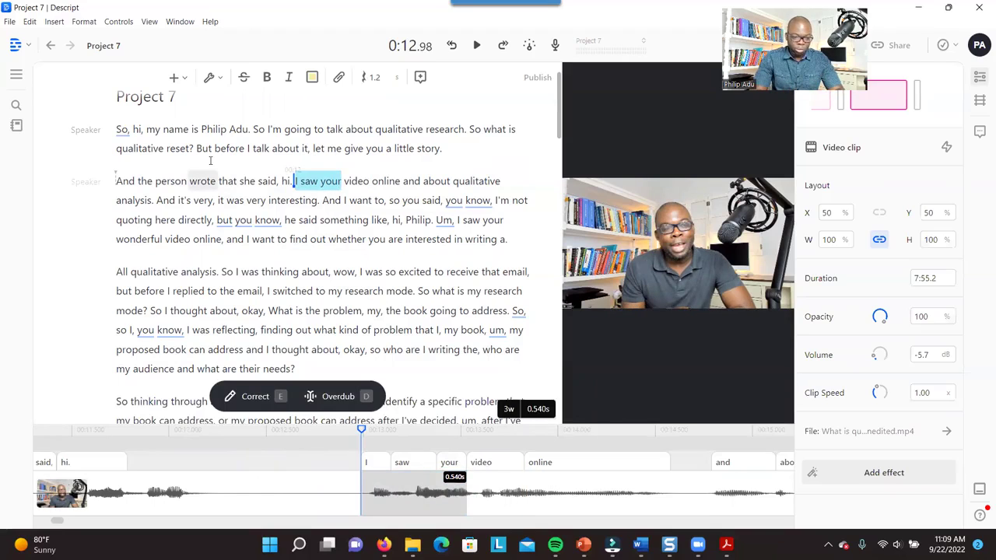
pyautogui.click(269, 290)
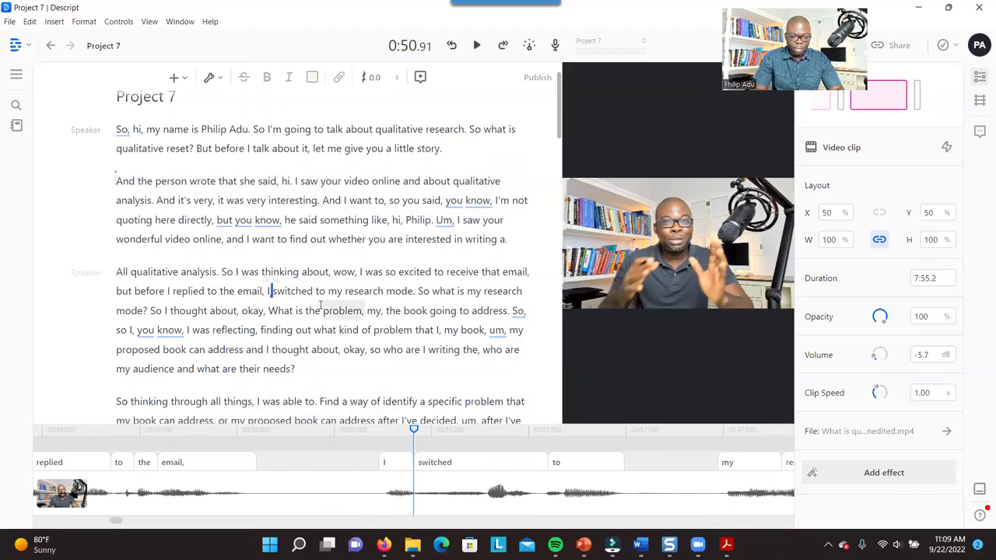
# Step: Run Detect transcription errors on the Project 7 transcript
pyautogui.click(221, 77)
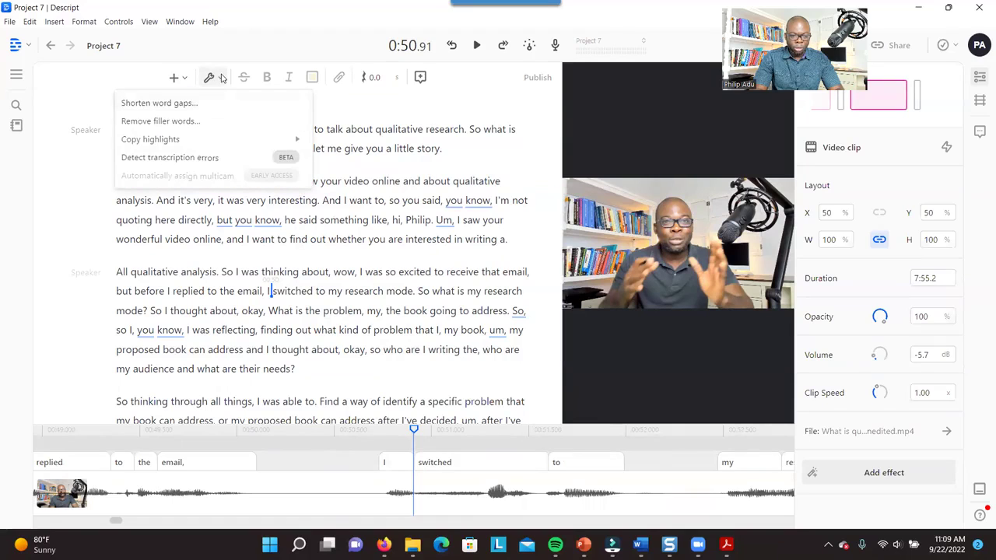
pyautogui.click(202, 158)
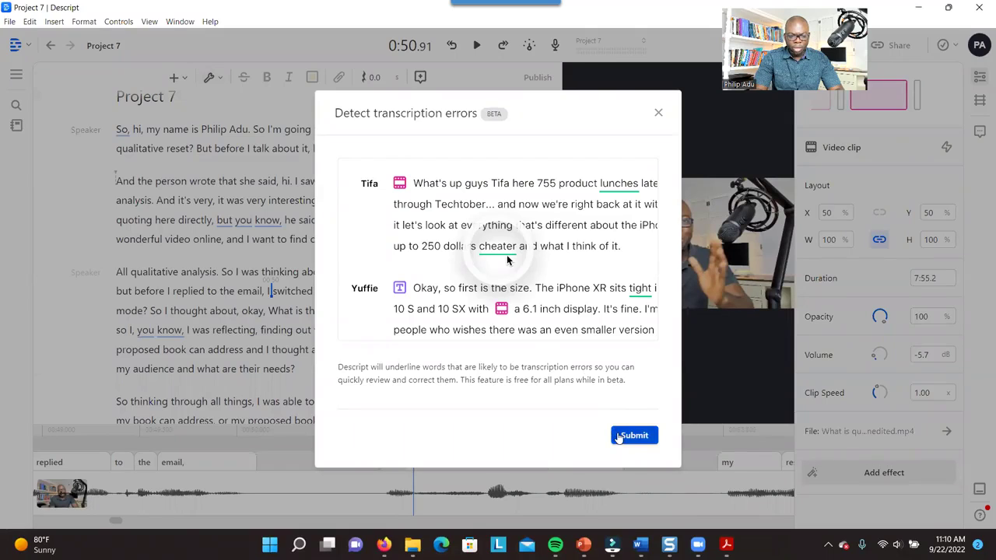
pyautogui.click(634, 436)
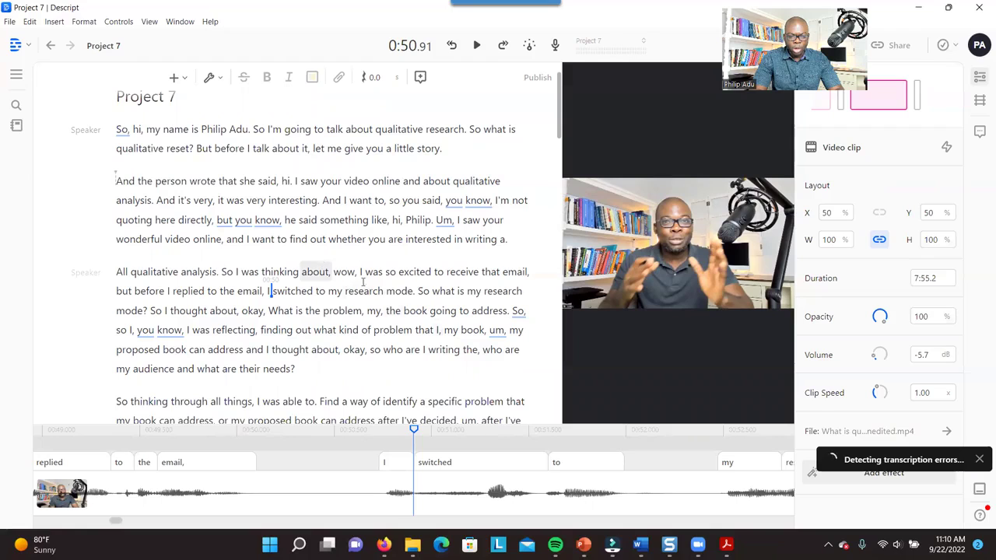
pyautogui.click(313, 267)
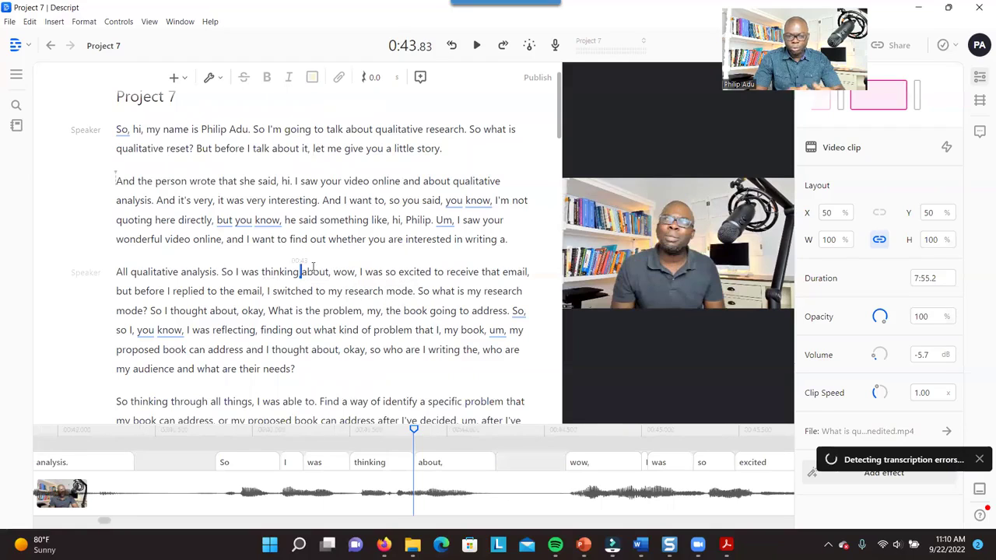
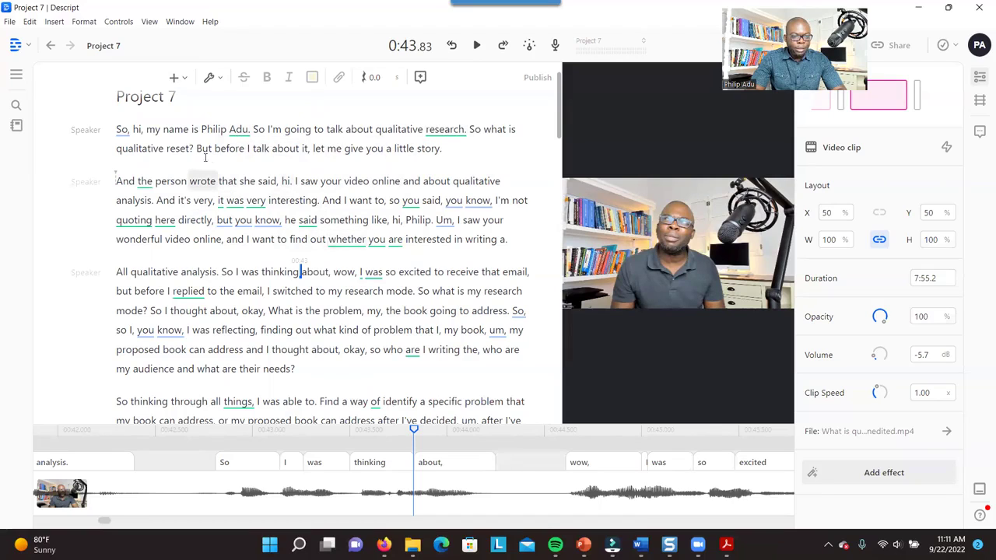
# Step: Start reviewing the detected errors from the beginning of the transcript, listen to the flagged surname in the first sentence and accept it
pyautogui.click(114, 129)
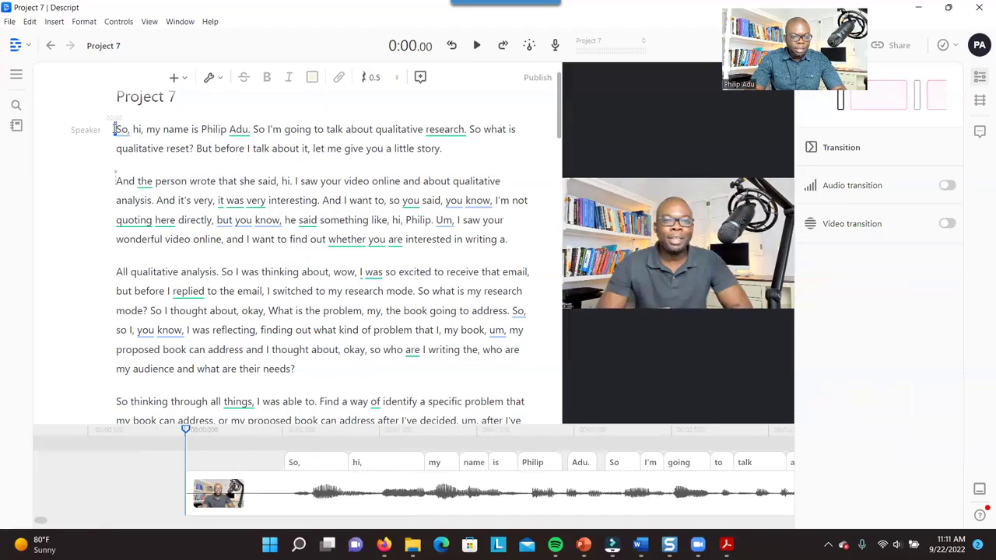
pyautogui.moveTo(116, 129); pyautogui.dragTo(129, 131)
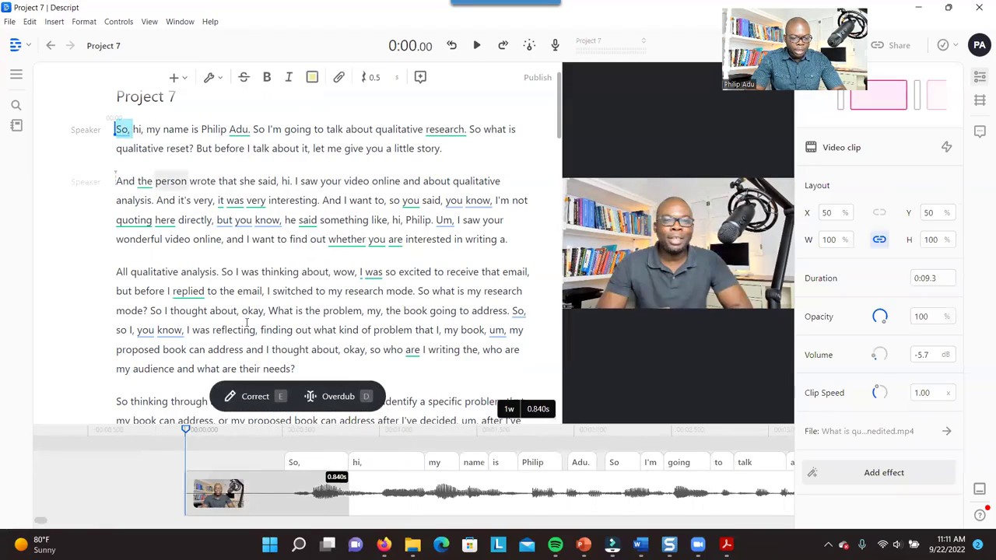
pyautogui.click(249, 401)
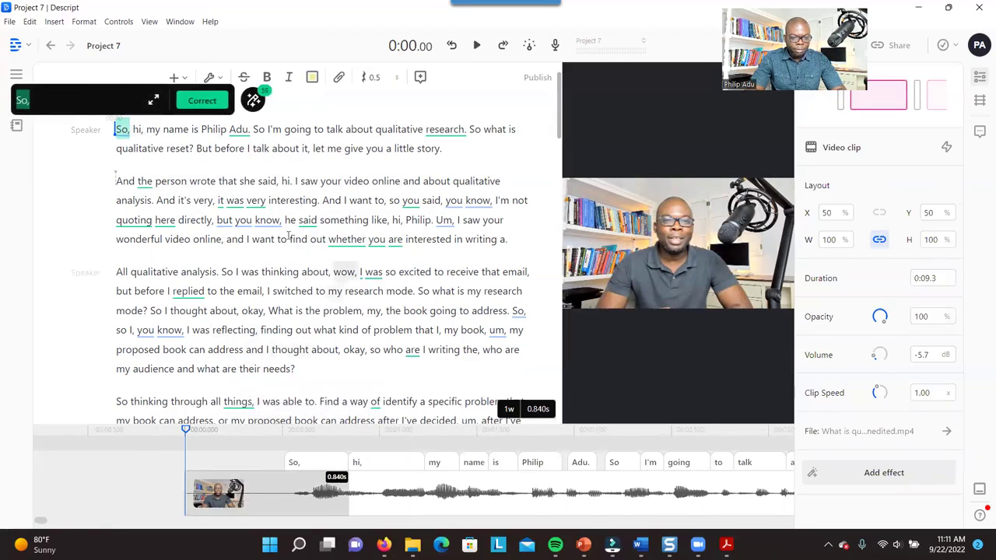
pyautogui.click(253, 101)
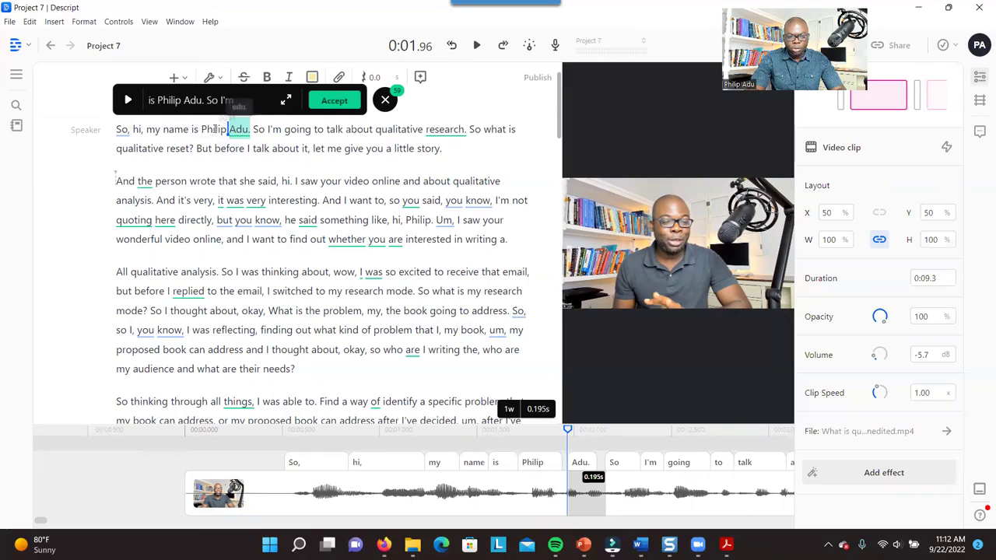
pyautogui.click(129, 101)
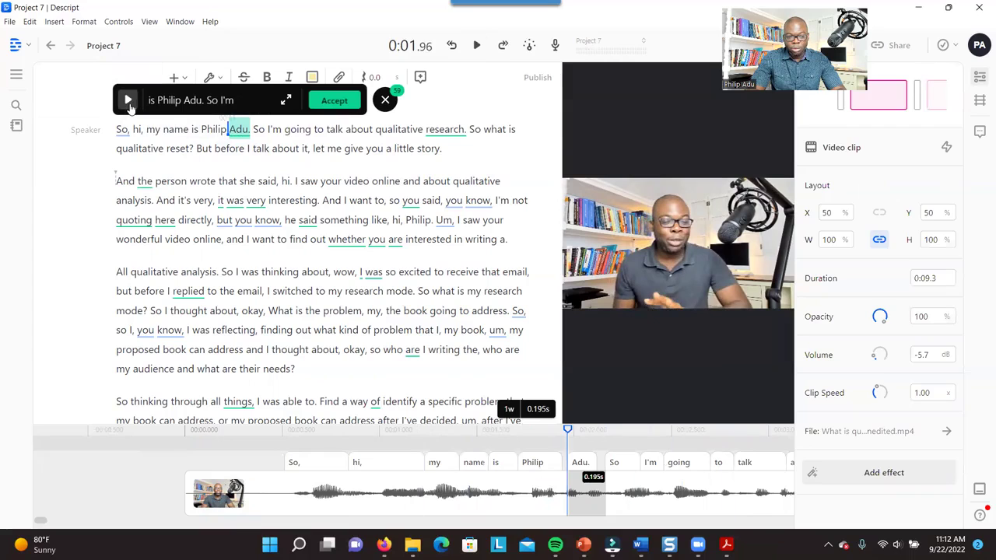
pyautogui.click(128, 102)
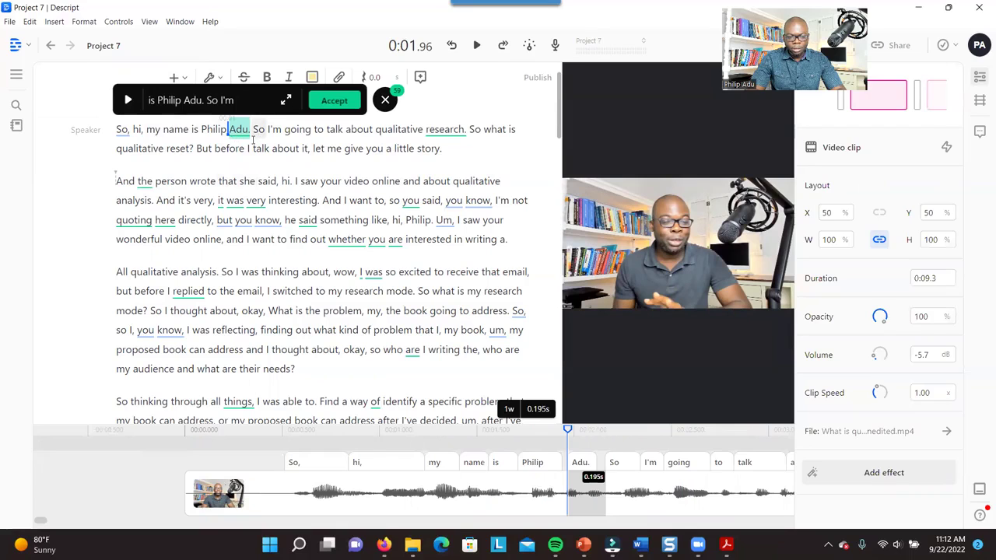
pyautogui.click(341, 102)
pyautogui.press('space')
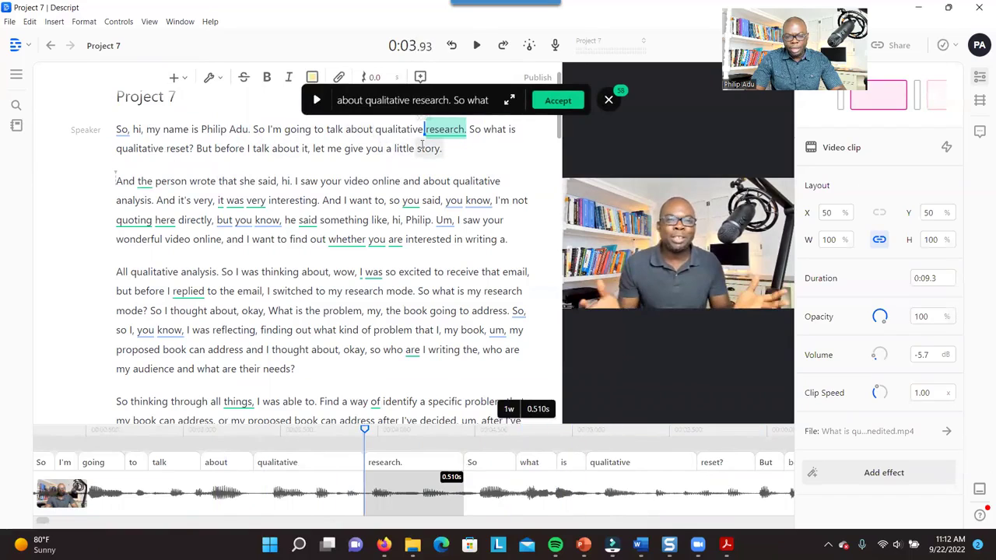
# Step: Listen to the flagged word "research" in the first paragraph and accept it as transcribed
pyautogui.click(315, 102)
pyautogui.click(315, 101)
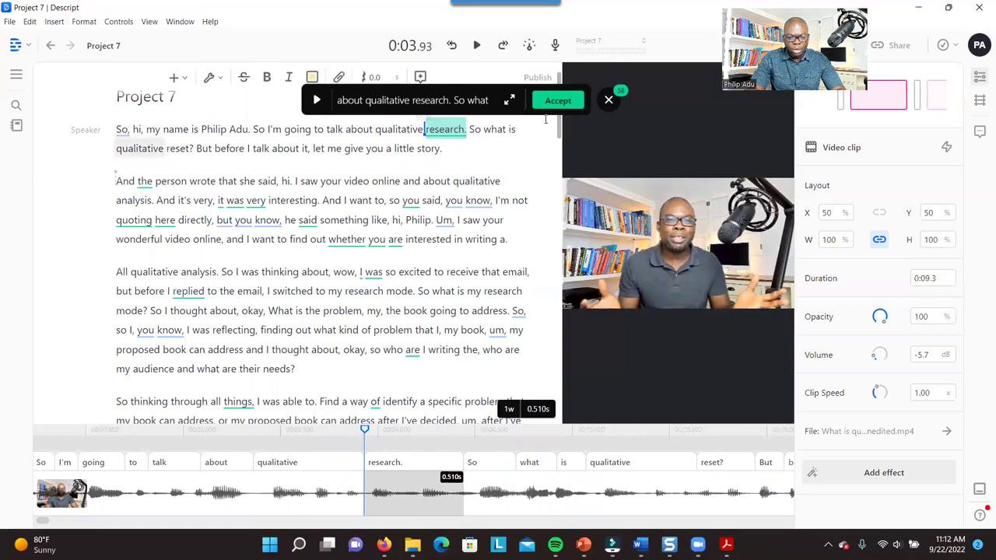
pyautogui.click(557, 101)
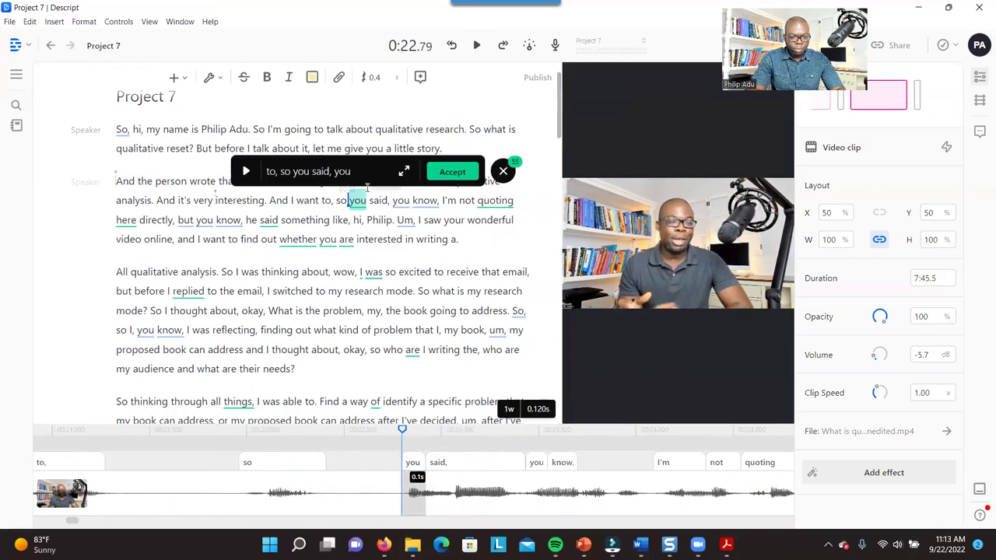
# Step: Listen to the flagged phrase "so you said", correct it to "so she said", accept it and close the error review
pyautogui.click(243, 174)
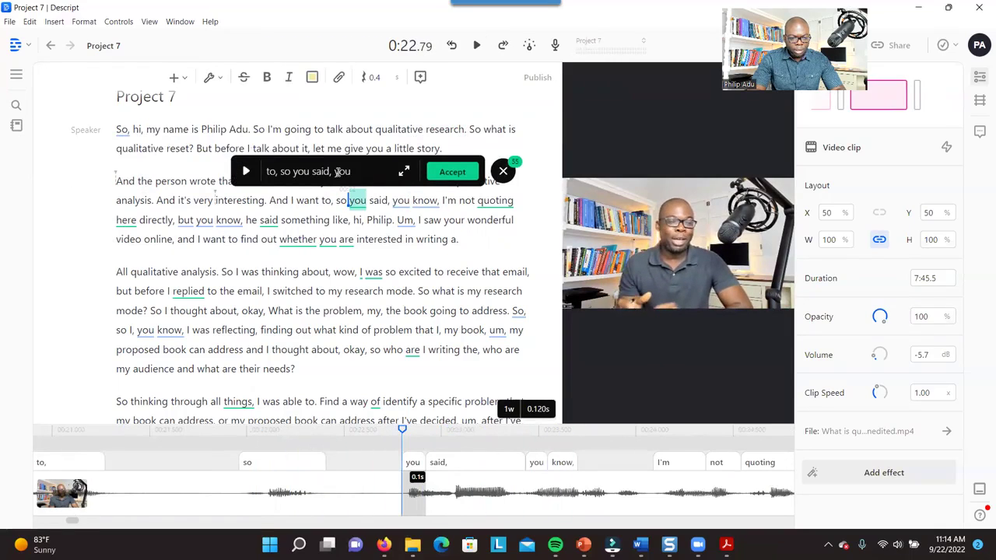
pyautogui.press('BackSpace')
pyautogui.press('BackSpace')
pyautogui.press('BackSpace')
pyautogui.write('she')
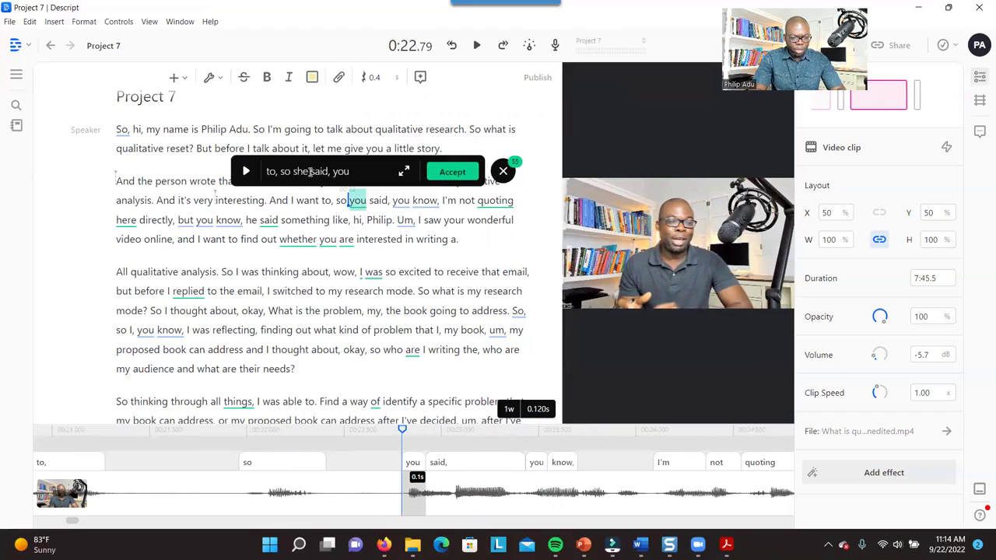
pyautogui.click(454, 172)
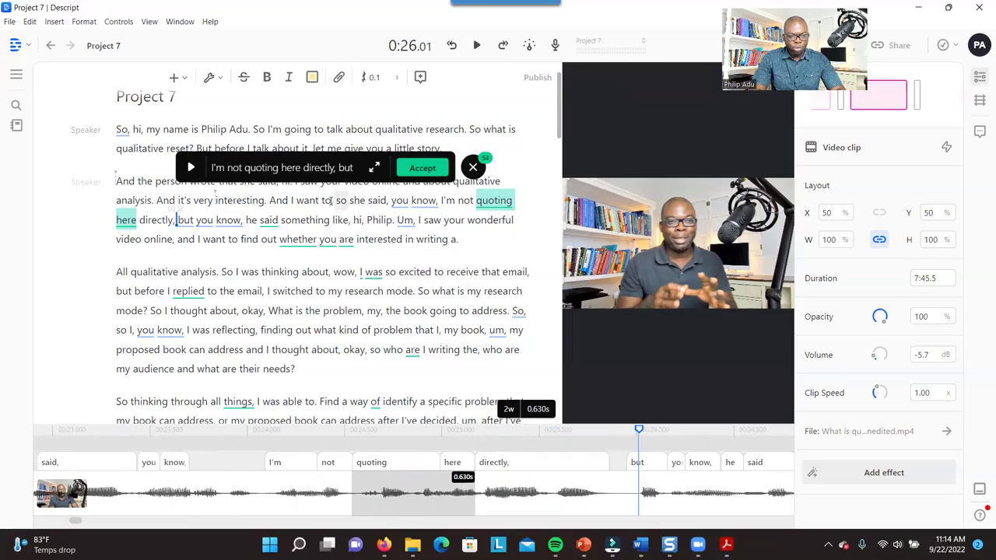
pyautogui.click(472, 168)
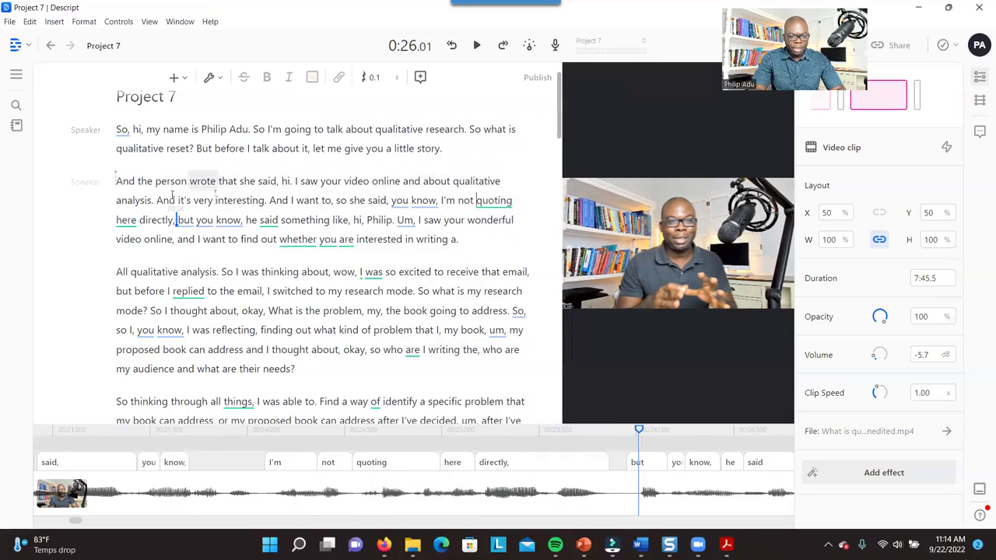
# Step: Delete all filler words and their media from the Project 7 composition, then return to the beginning of the transcript
pyautogui.click(217, 80)
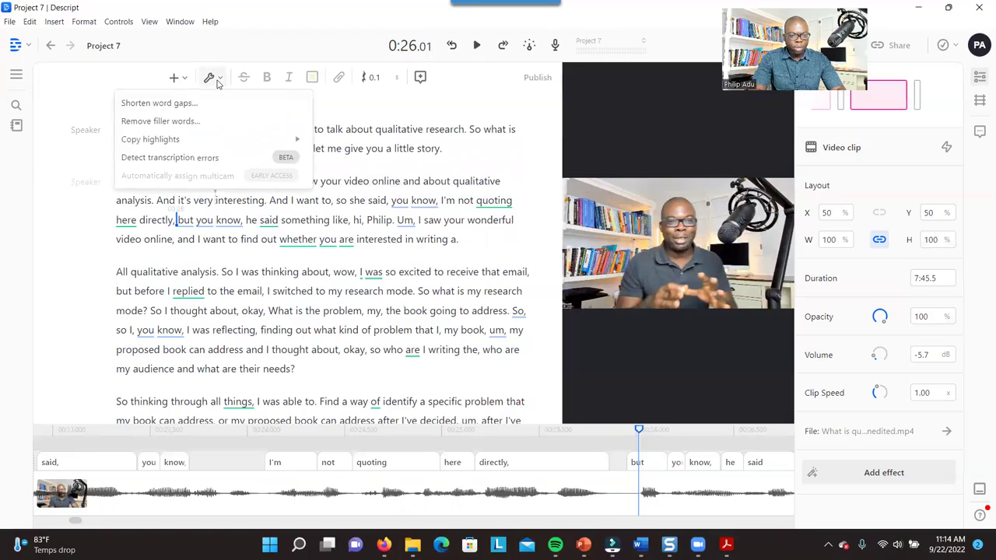
pyautogui.click(221, 121)
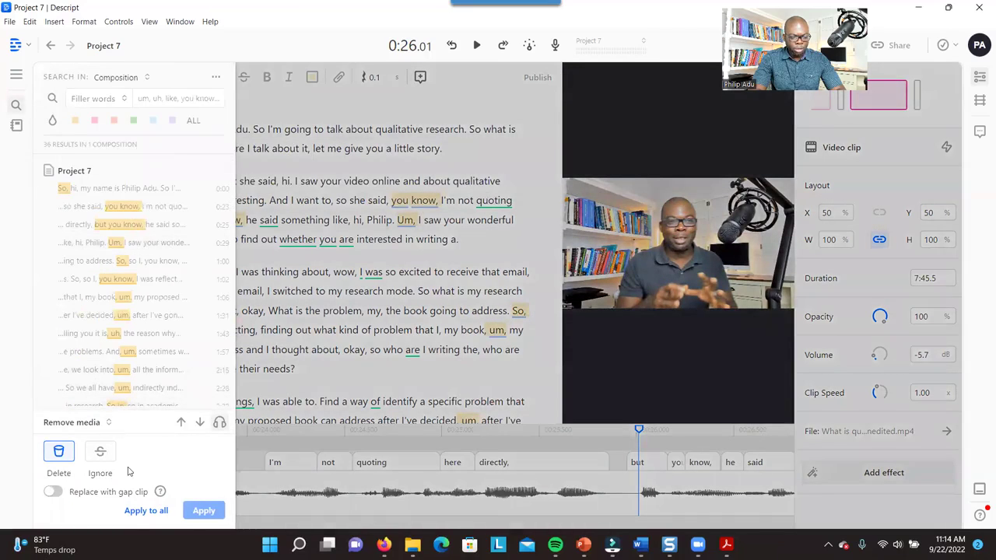
pyautogui.click(146, 510)
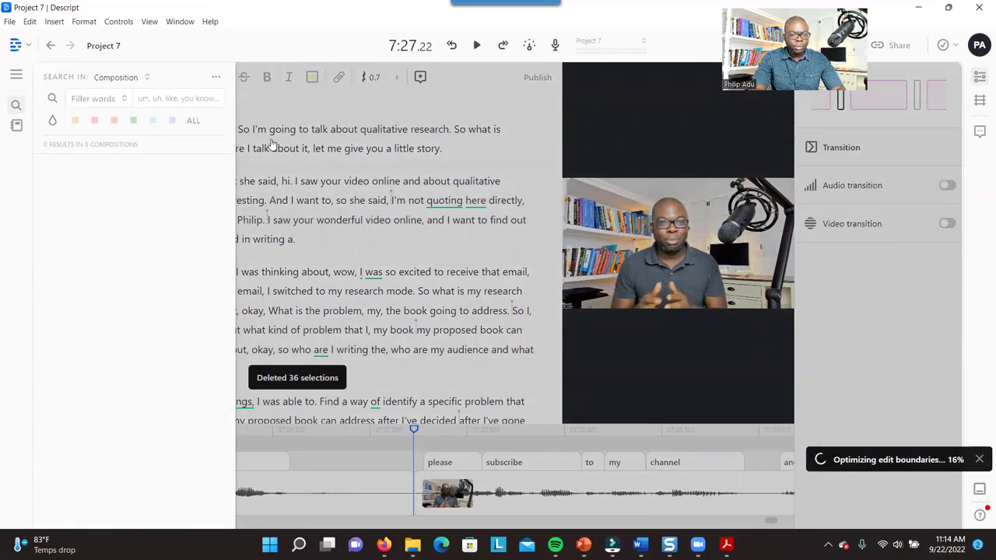
pyautogui.press('Escape')
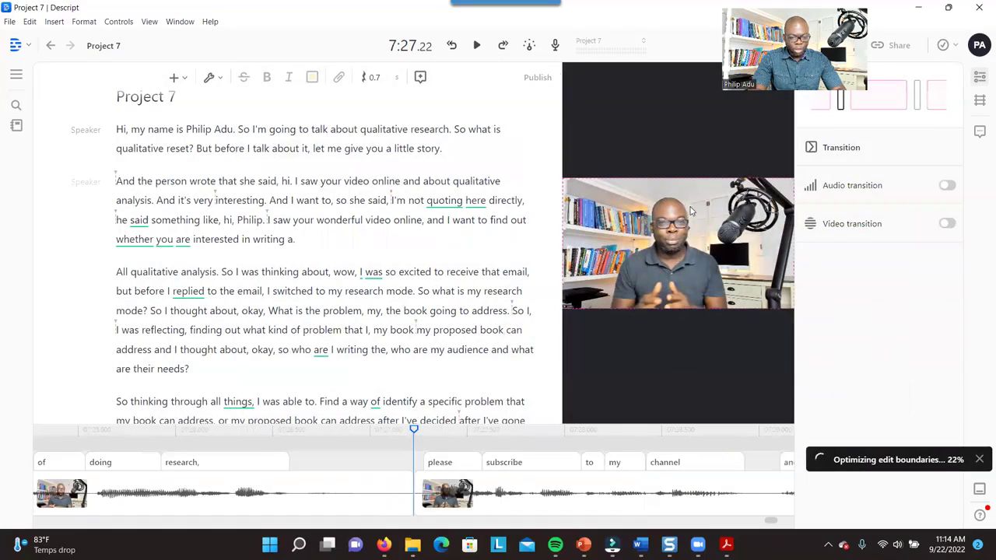
pyautogui.click(597, 243)
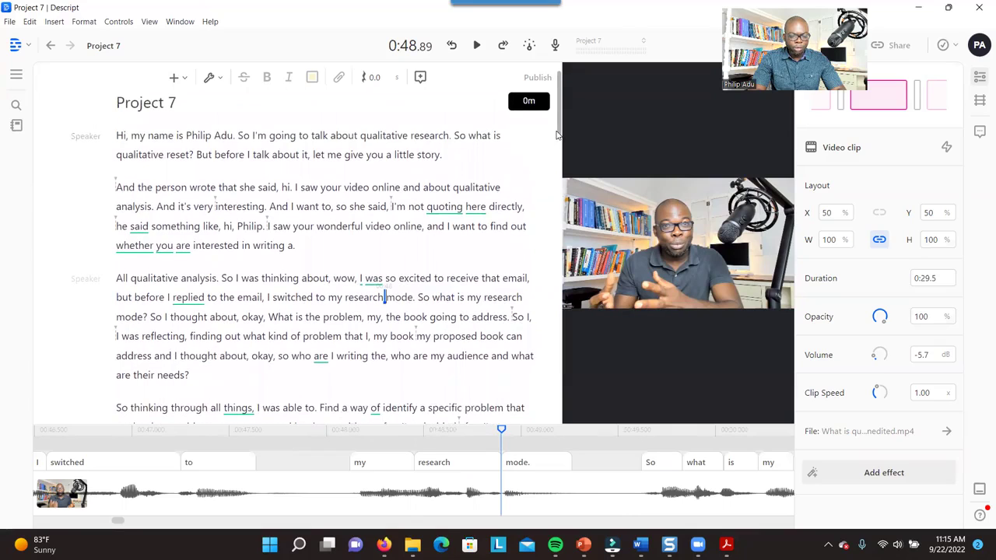
pyautogui.scroll(1, 557, 136)
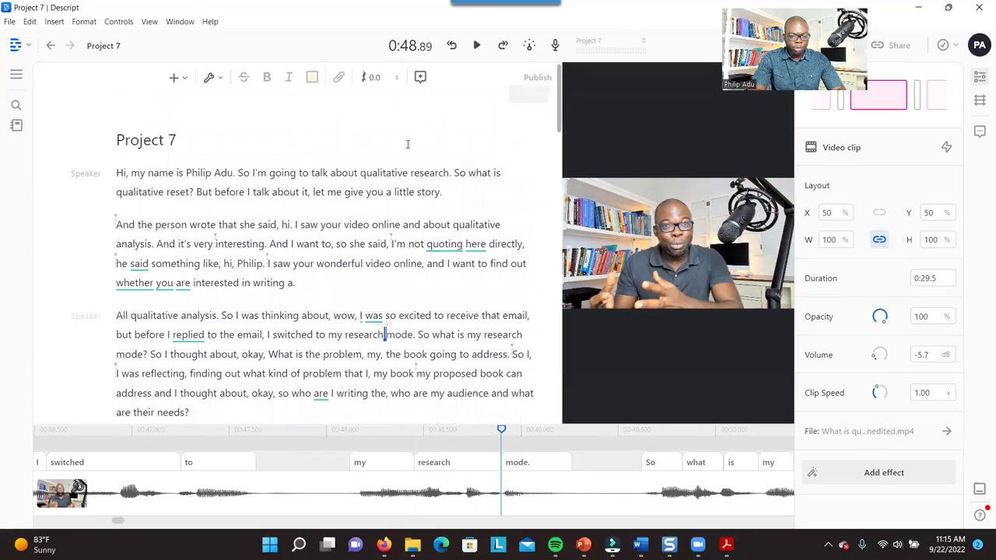
# Step: Try shortening all word gaps longer than 0.30 seconds to 0.10 seconds throughout the Project 7 composition, and undo the change
pyautogui.click(223, 79)
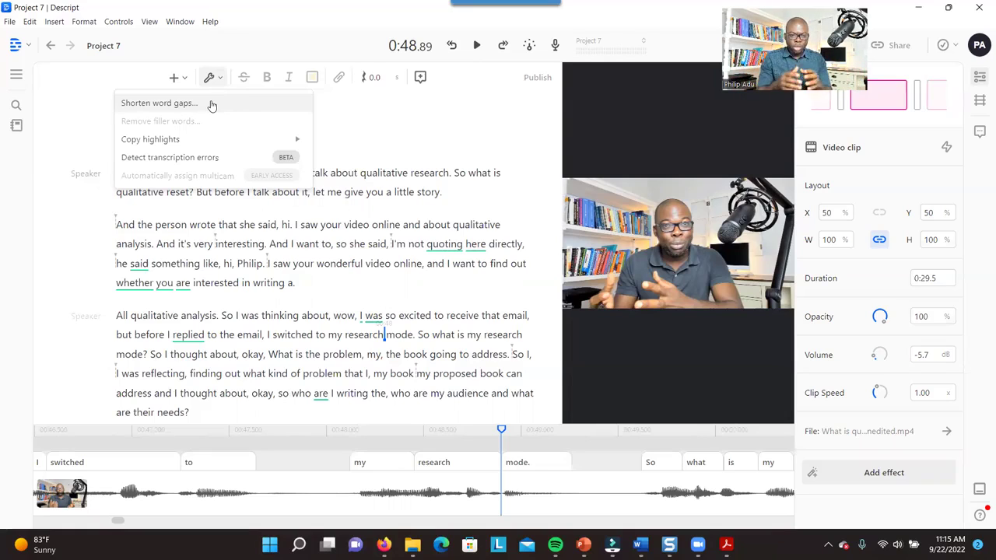
pyautogui.click(160, 103)
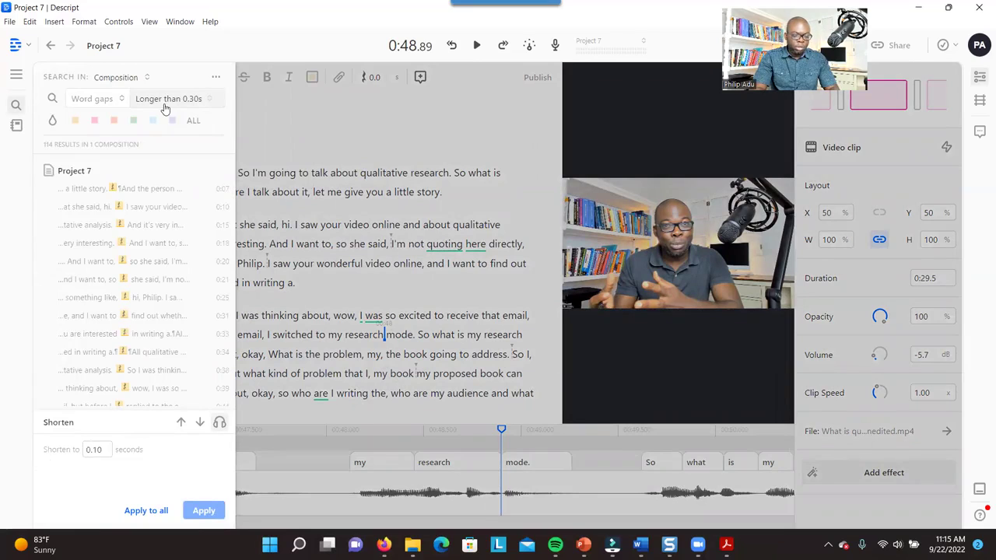
pyautogui.click(164, 106)
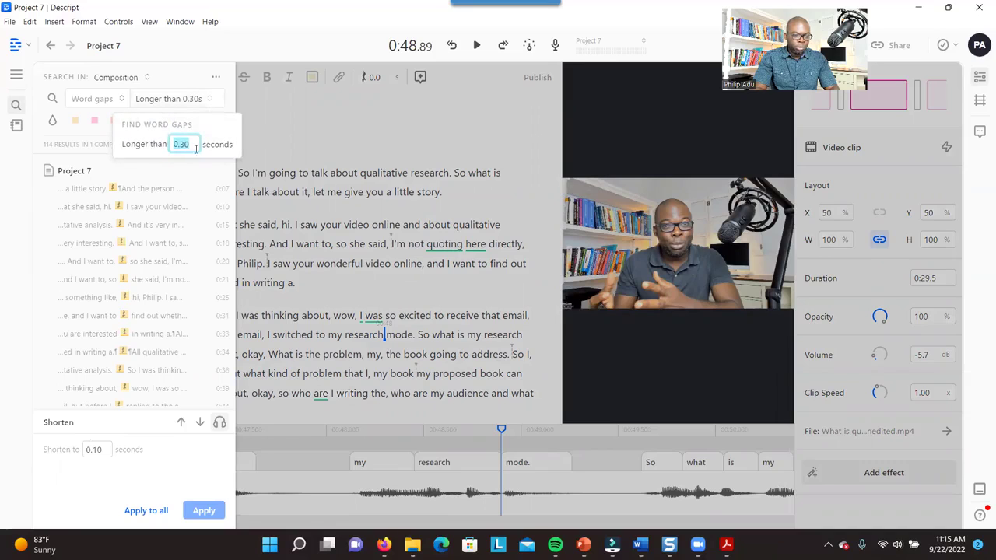
pyautogui.click(230, 102)
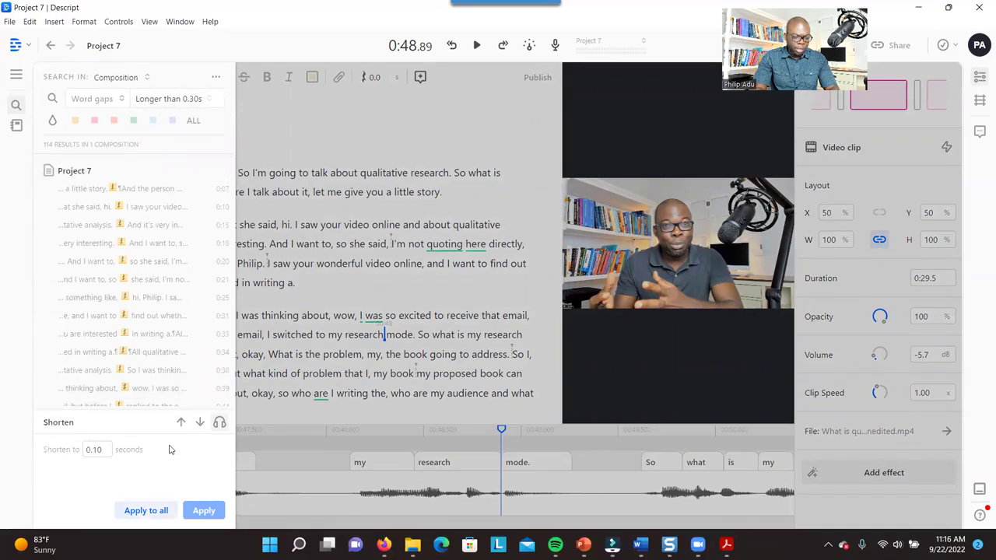
pyautogui.click(365, 307)
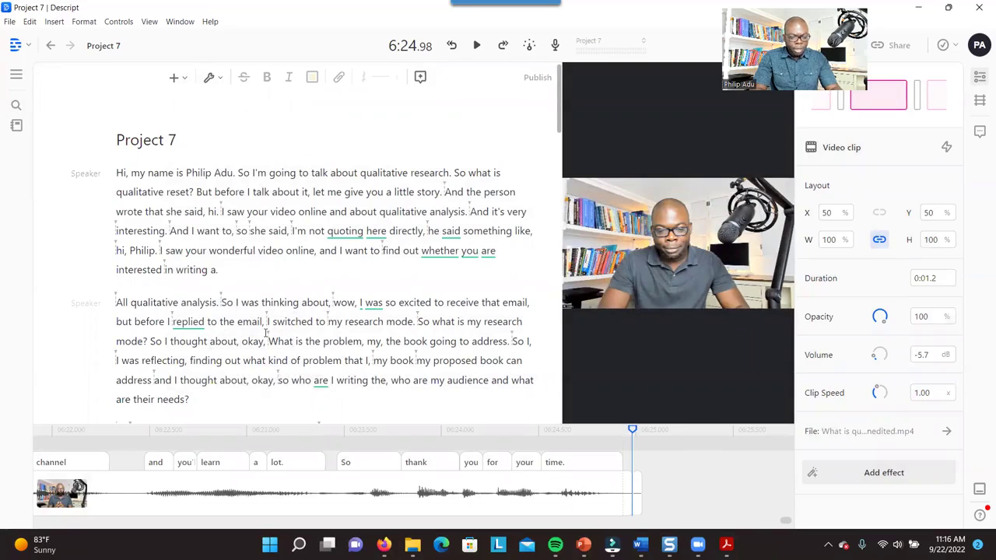
pyautogui.hotkey('ctrl', 'z')
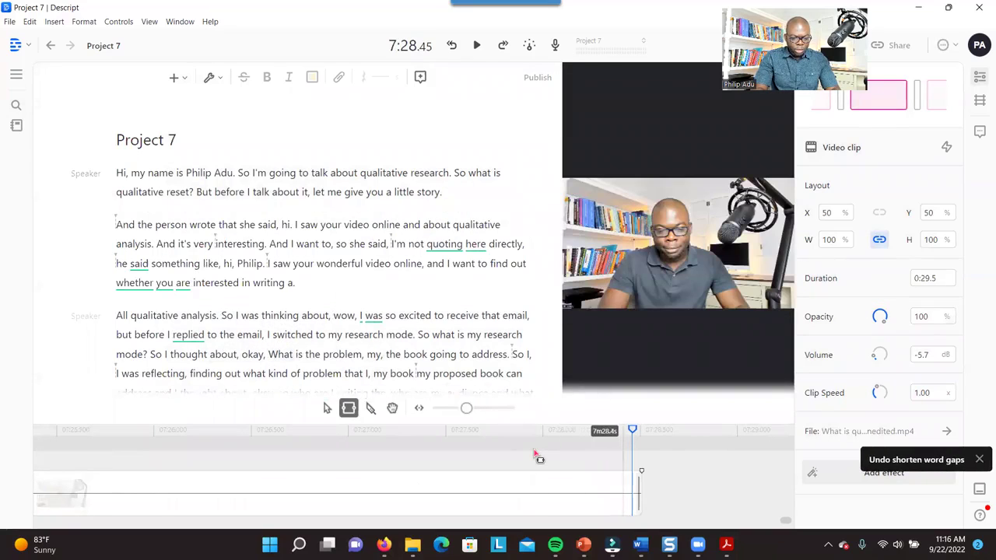
# Step: Try selecting the silent stretch between "okay," and "What" in the third paragraph as a range on the timeline
pyautogui.click(273, 344)
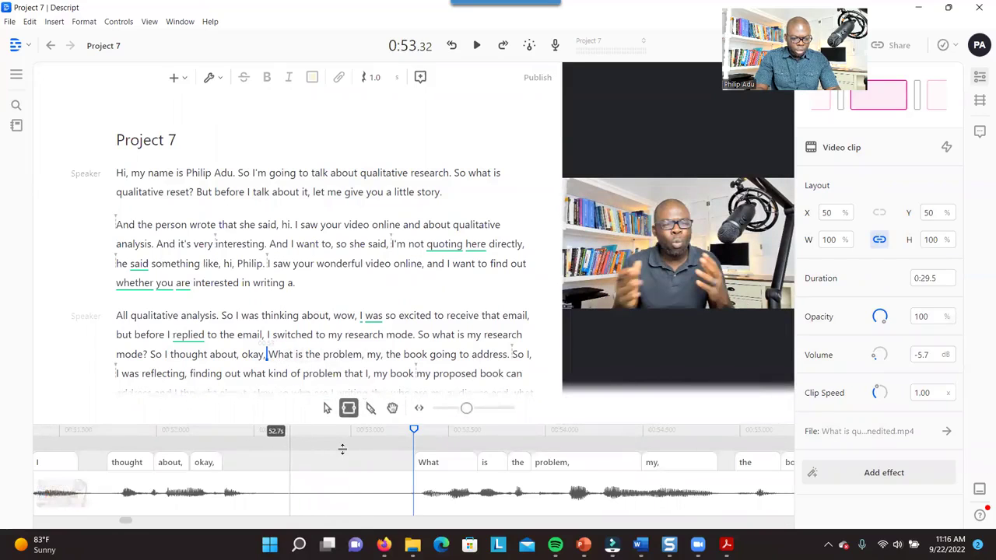
pyautogui.moveTo(275, 448); pyautogui.dragTo(391, 449)
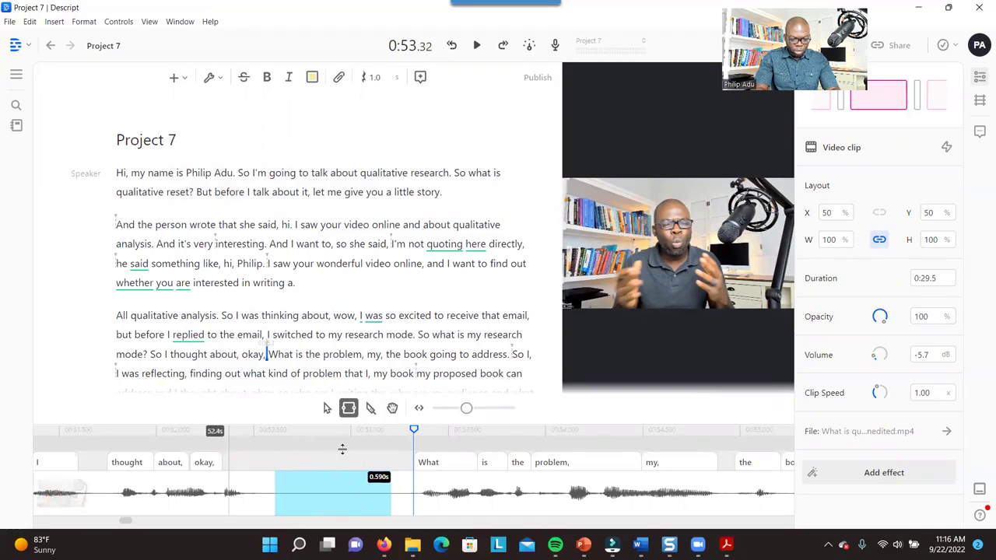
pyautogui.press('Escape')
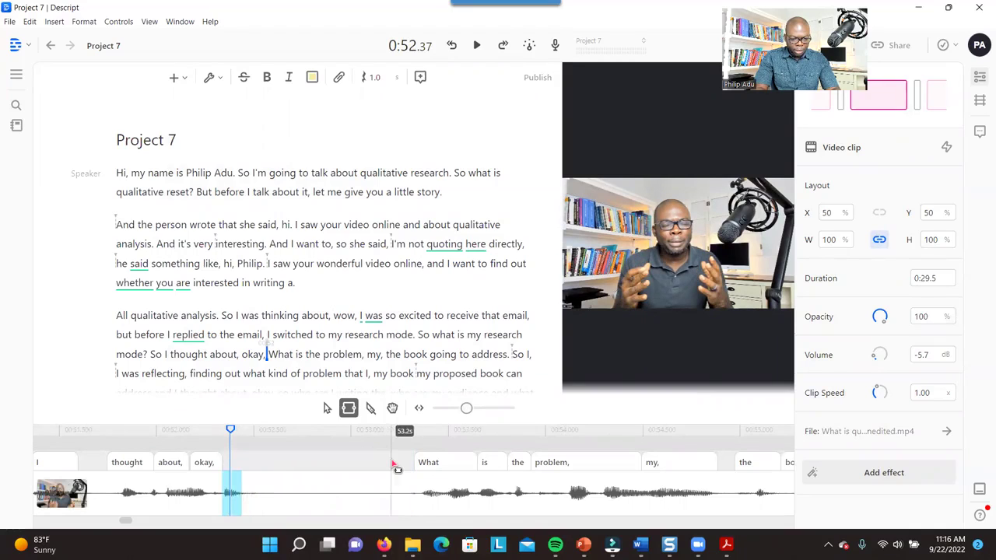
pyautogui.hotkey('shift', 'Right')
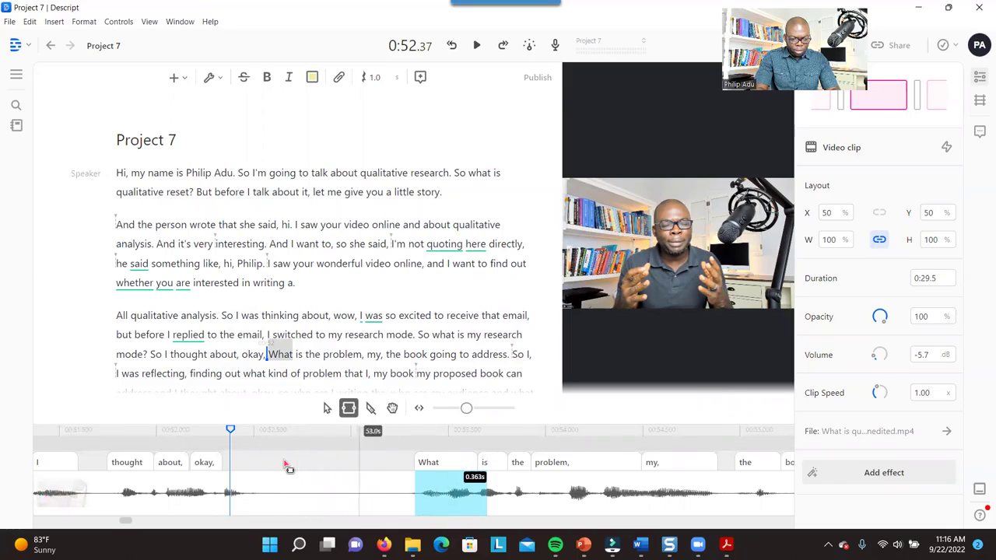
pyautogui.moveTo(341, 467); pyautogui.dragTo(285, 465)
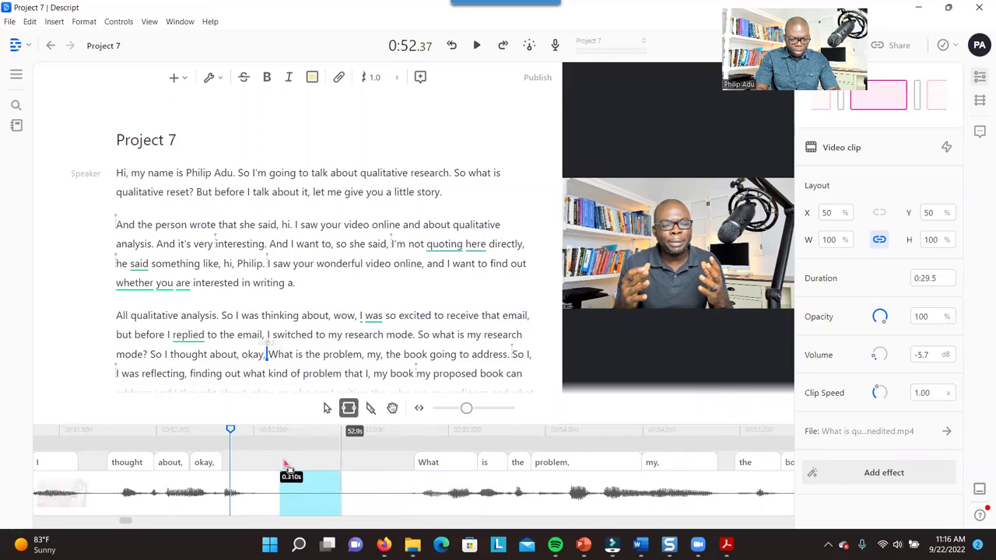
pyautogui.hotkey('shift', 'Right')
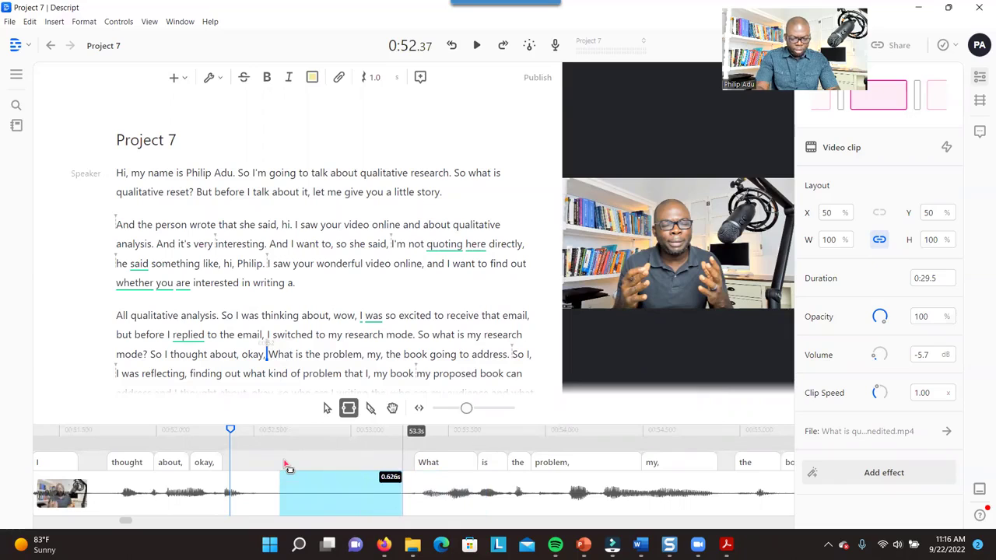
pyautogui.click(286, 465)
# Step: Insert Fancy Captions before "interesting" in the second paragraph and play that passage to preview them
pyautogui.click(214, 244)
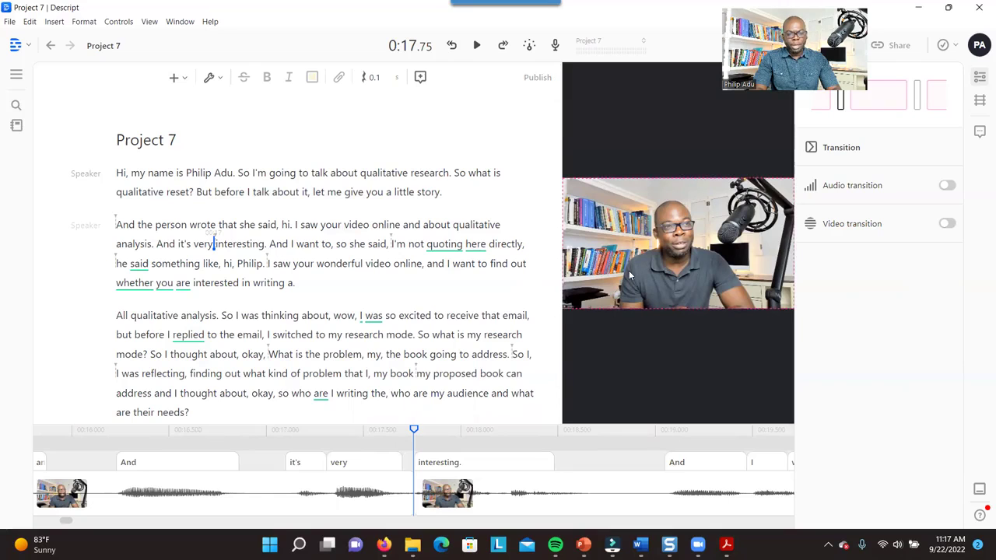
pyautogui.click(176, 81)
pyautogui.write('fa')
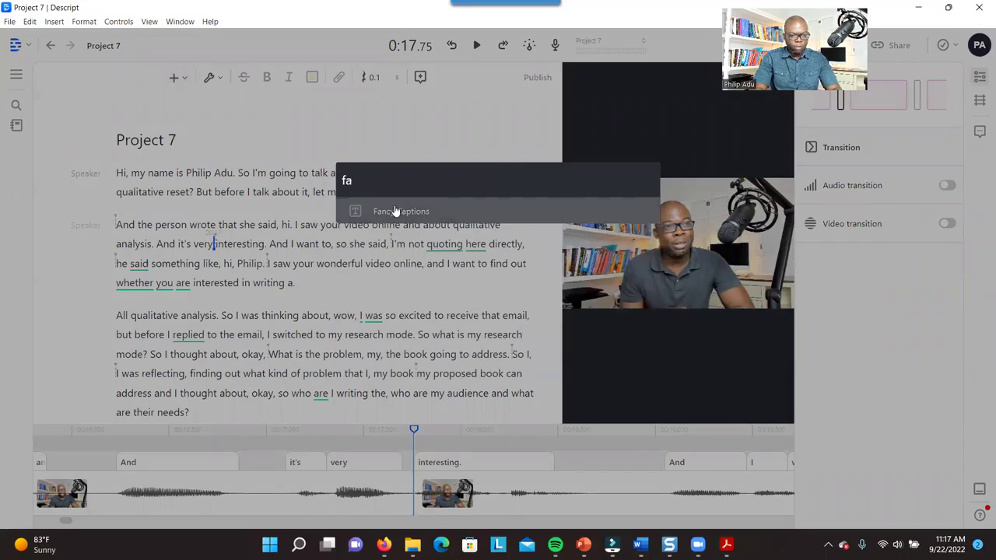
pyautogui.click(396, 212)
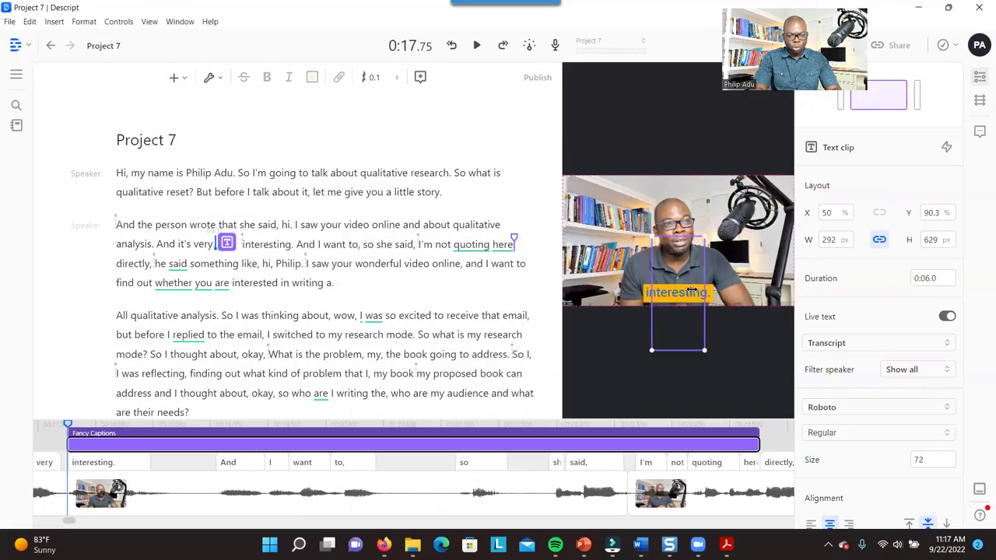
pyautogui.click(477, 46)
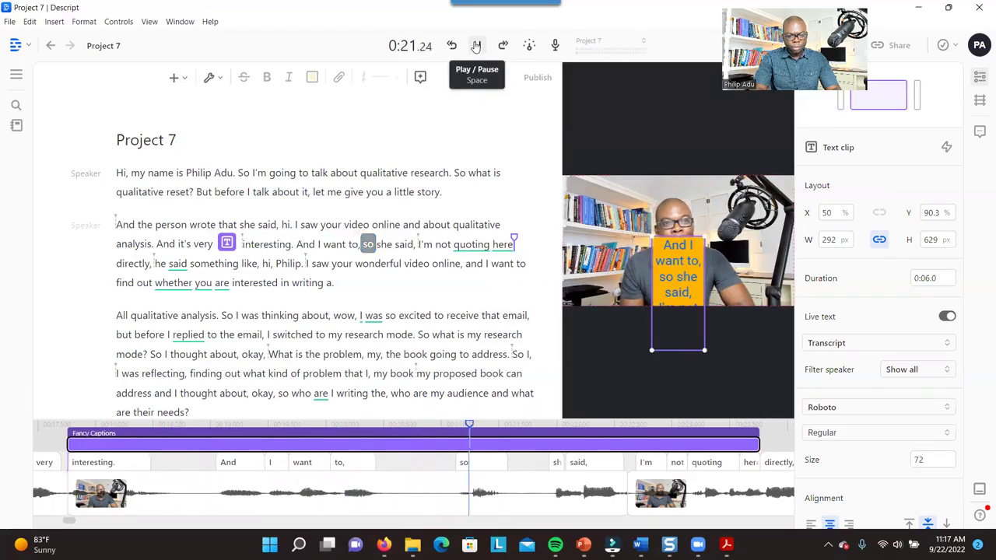
pyautogui.click(477, 45)
# Step: Widen the caption box to about 1328 px across the video frame, and undo the captions
pyautogui.moveTo(652, 294); pyautogui.dragTo(554, 294)
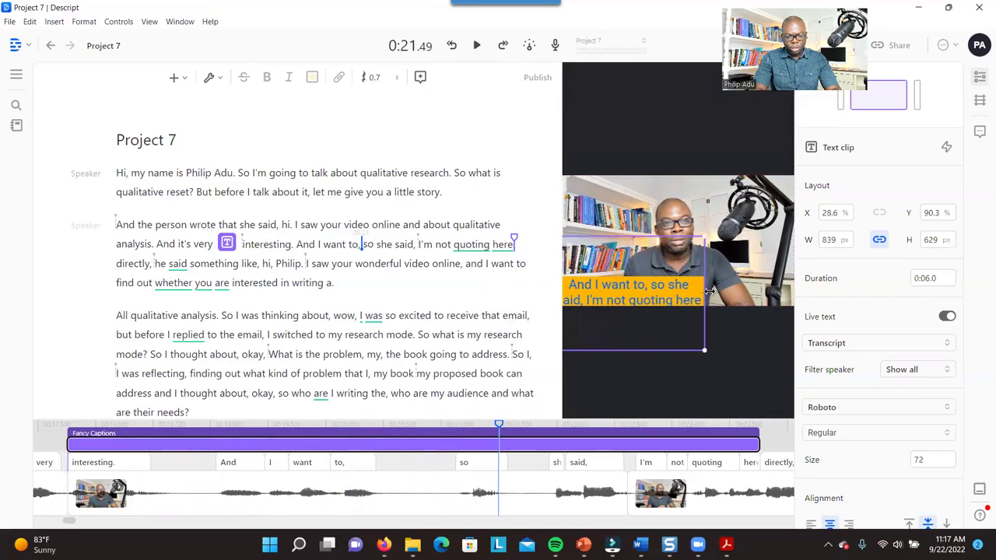
pyautogui.moveTo(705, 294); pyautogui.dragTo(792, 288)
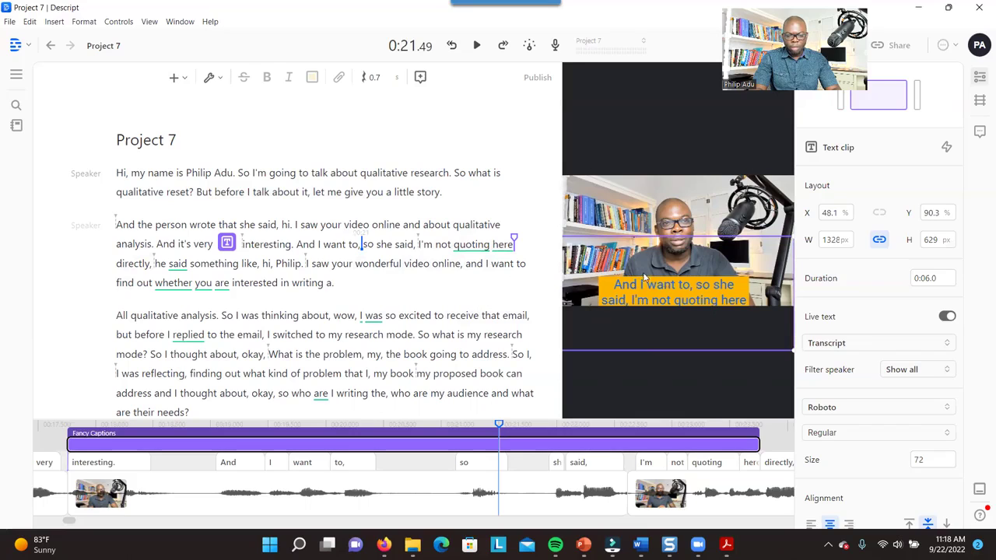
pyautogui.hotkey('ctrl', 'z')
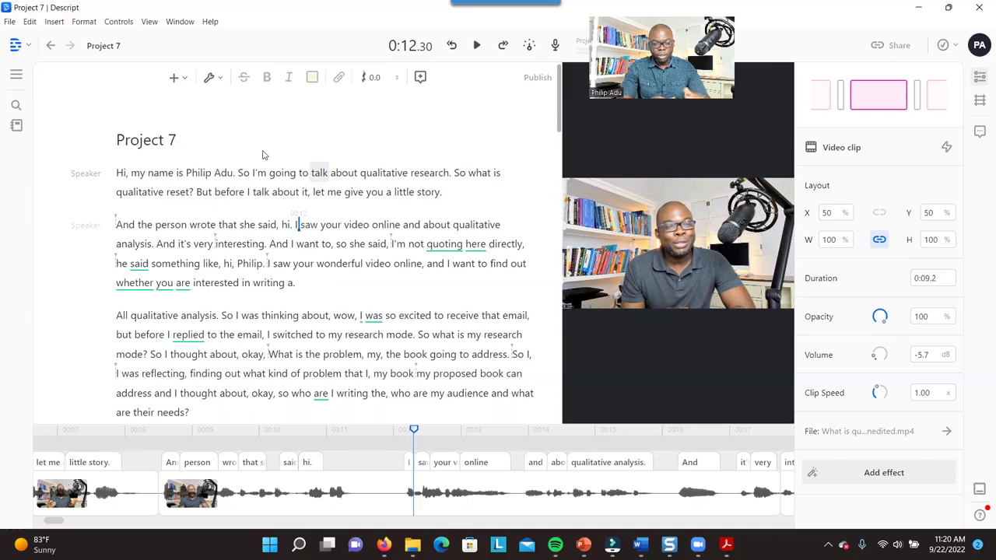
# Step: Examine the video export settings for the current composition and return to the overview of export types
pyautogui.click(881, 51)
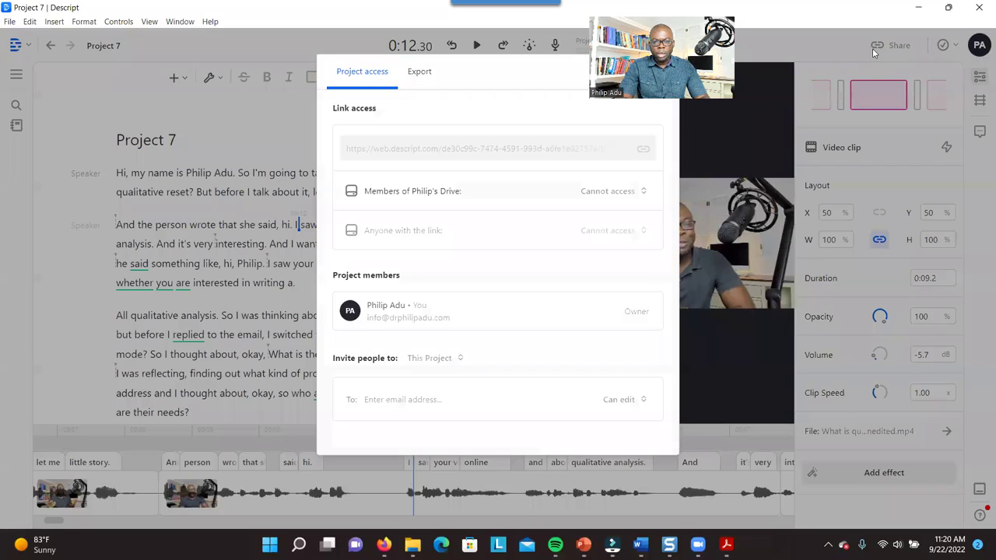
pyautogui.click(426, 72)
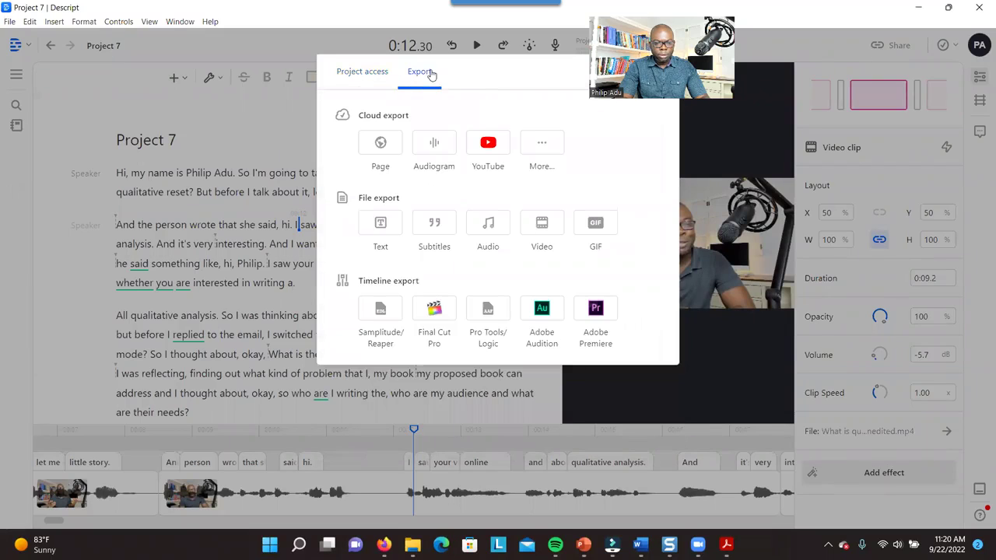
pyautogui.click(541, 230)
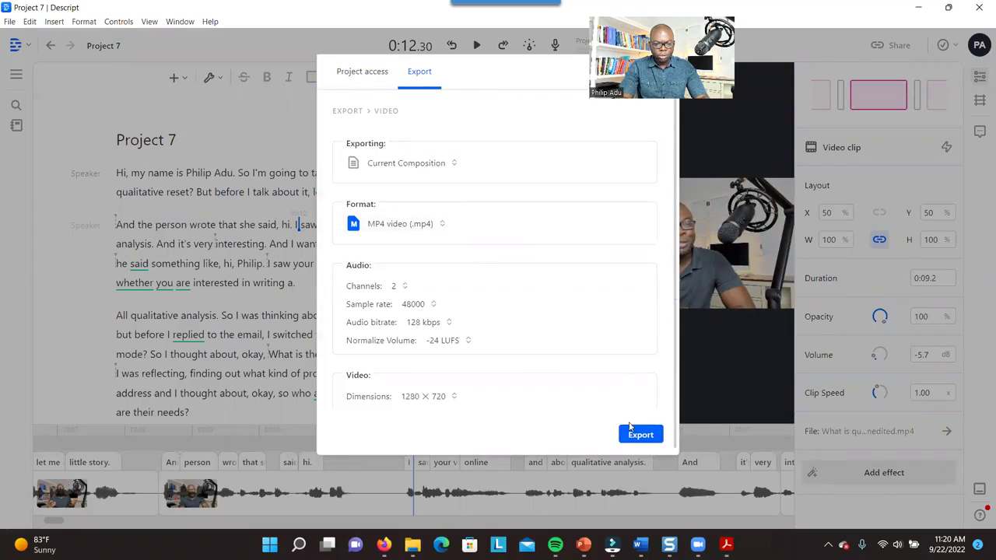
pyautogui.click(417, 75)
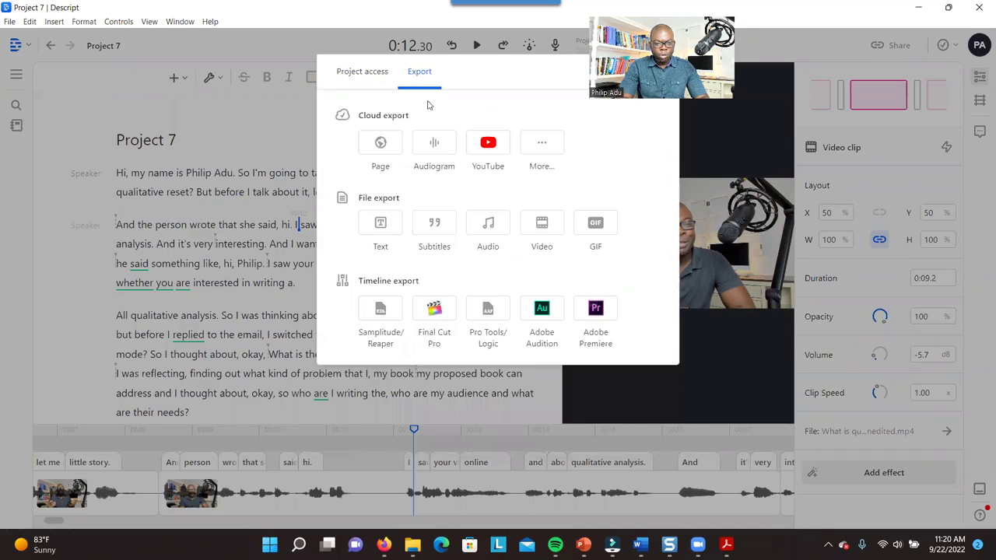
# Step: Review the subtitle export settings, choose the SubRip titles (.srt) format and leave without exporting
pyautogui.click(445, 232)
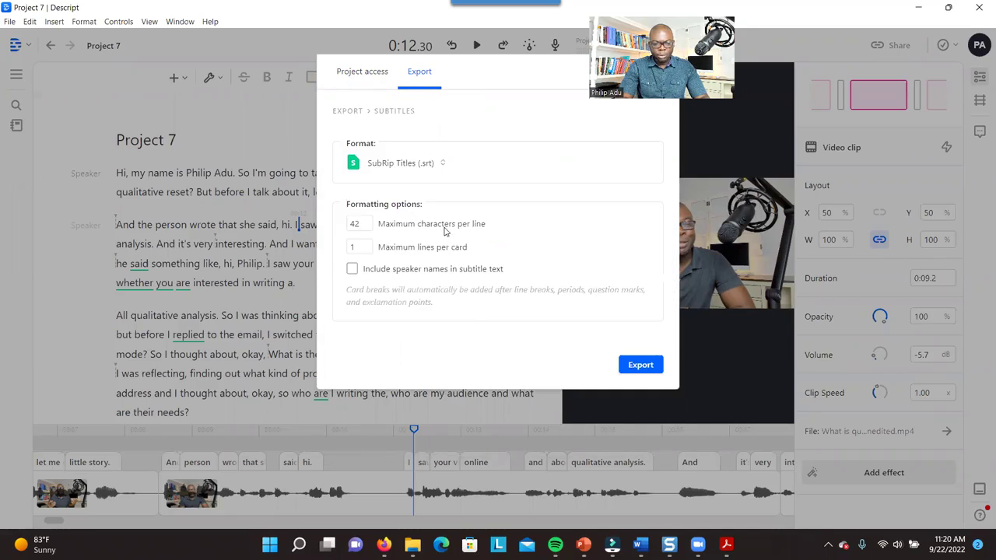
pyautogui.click(428, 164)
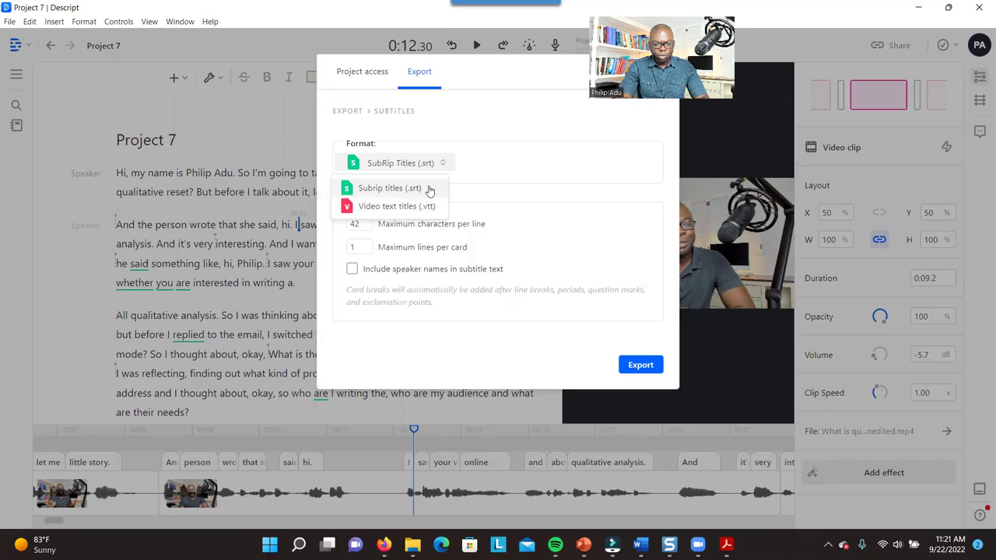
pyautogui.click(429, 190)
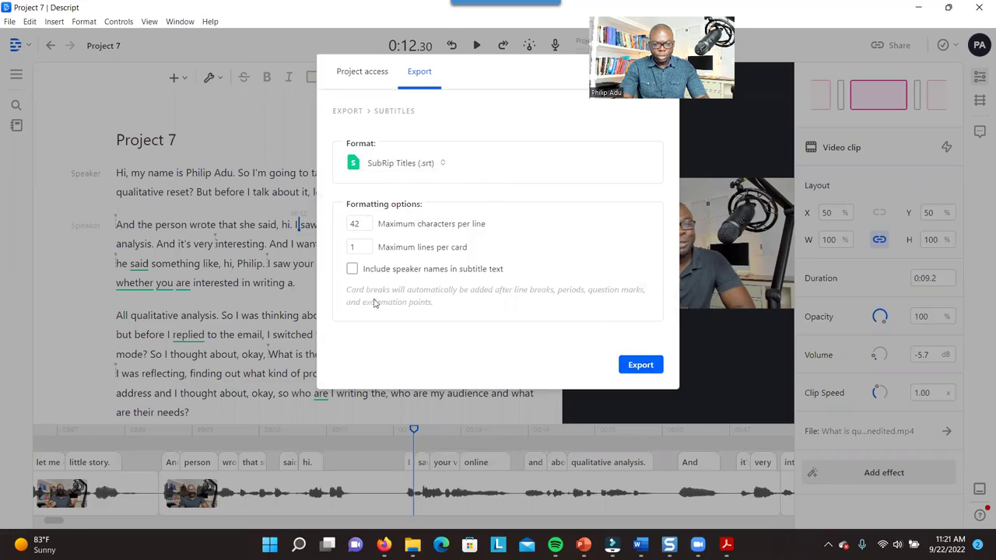
pyautogui.click(288, 295)
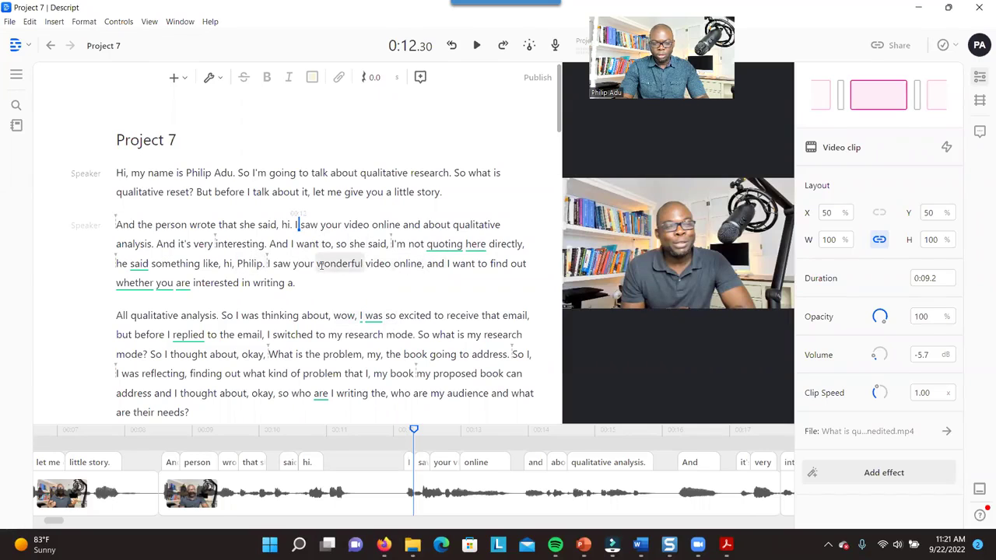
# Step: Open the phrase "wonderful video online" in the second paragraph for correction and dismiss the correction
pyautogui.moveTo(317, 265); pyautogui.dragTo(422, 267)
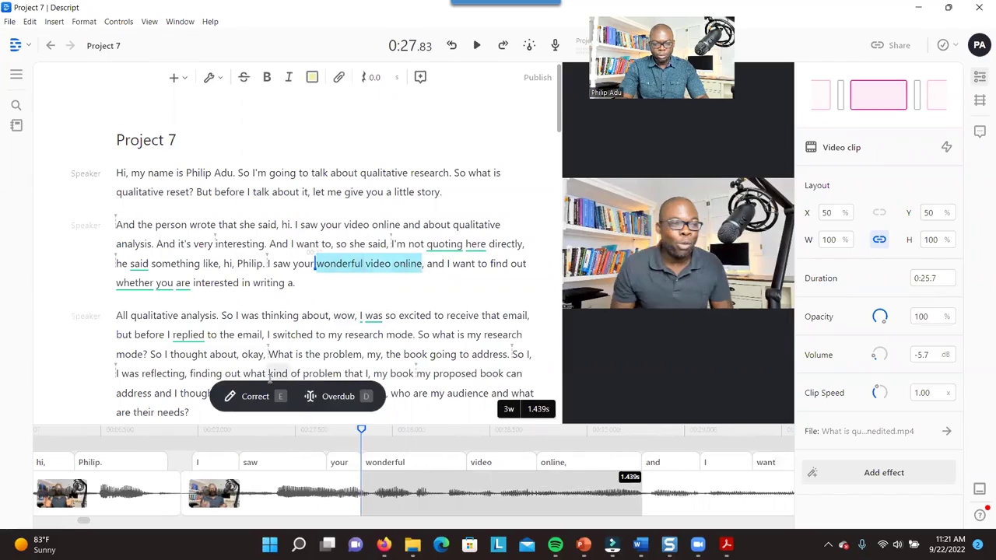
pyautogui.click(256, 397)
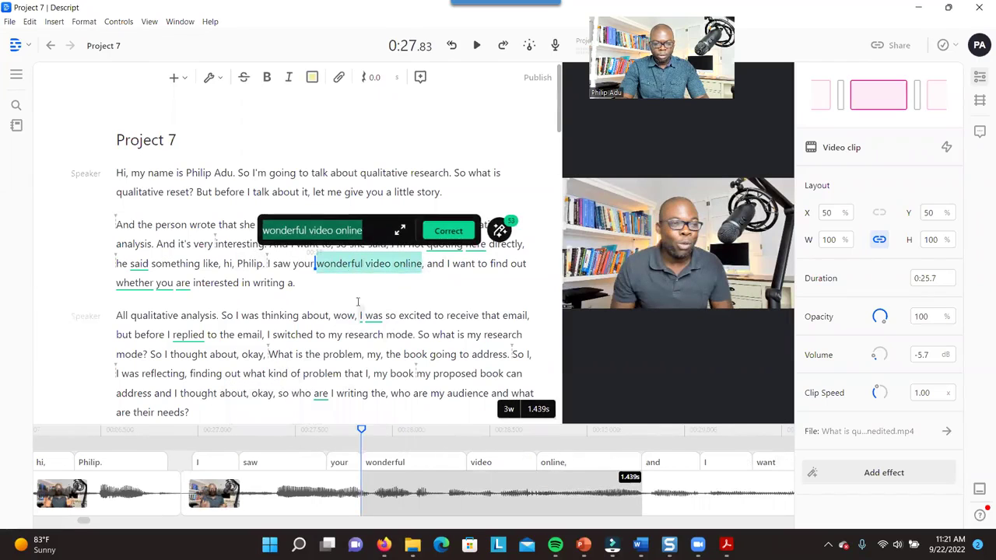
pyautogui.click(319, 233)
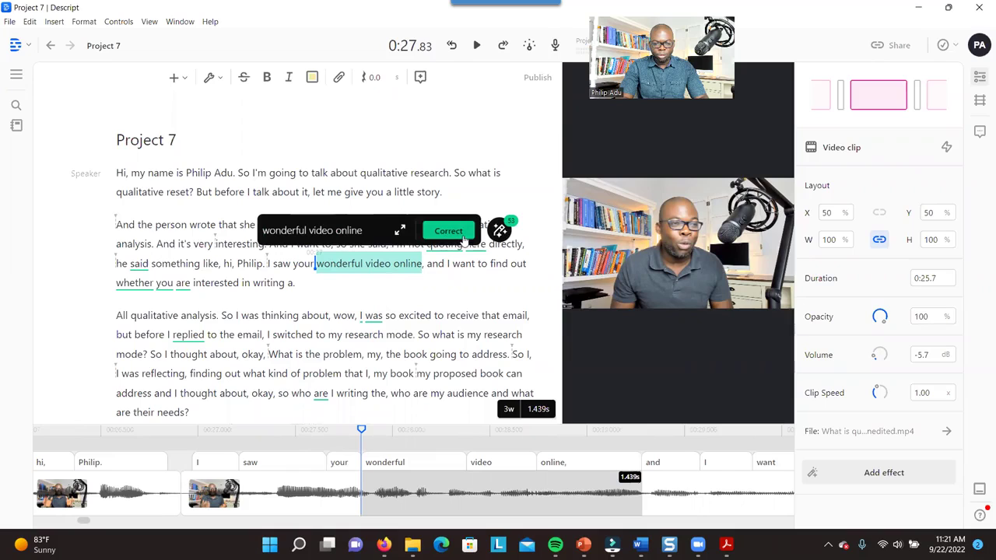
pyautogui.click(424, 277)
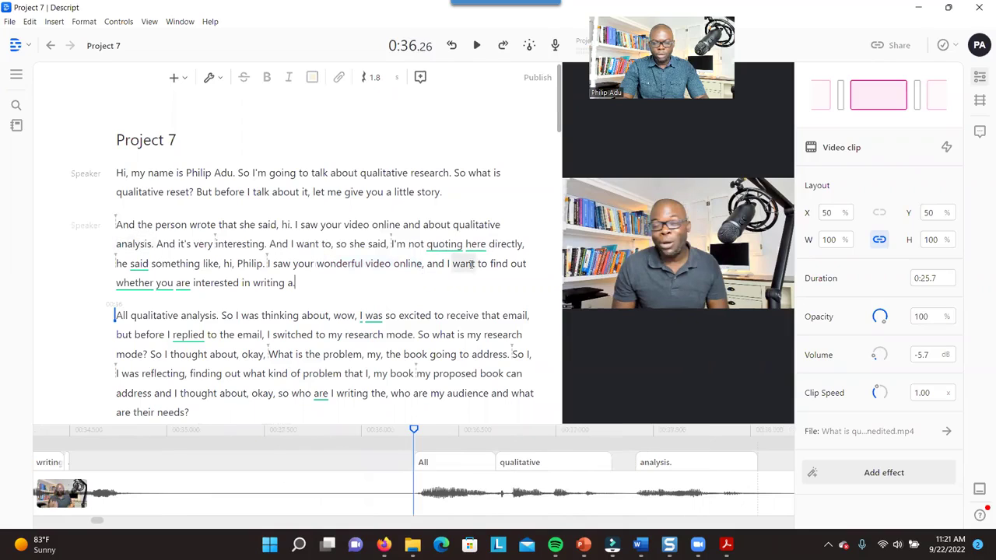